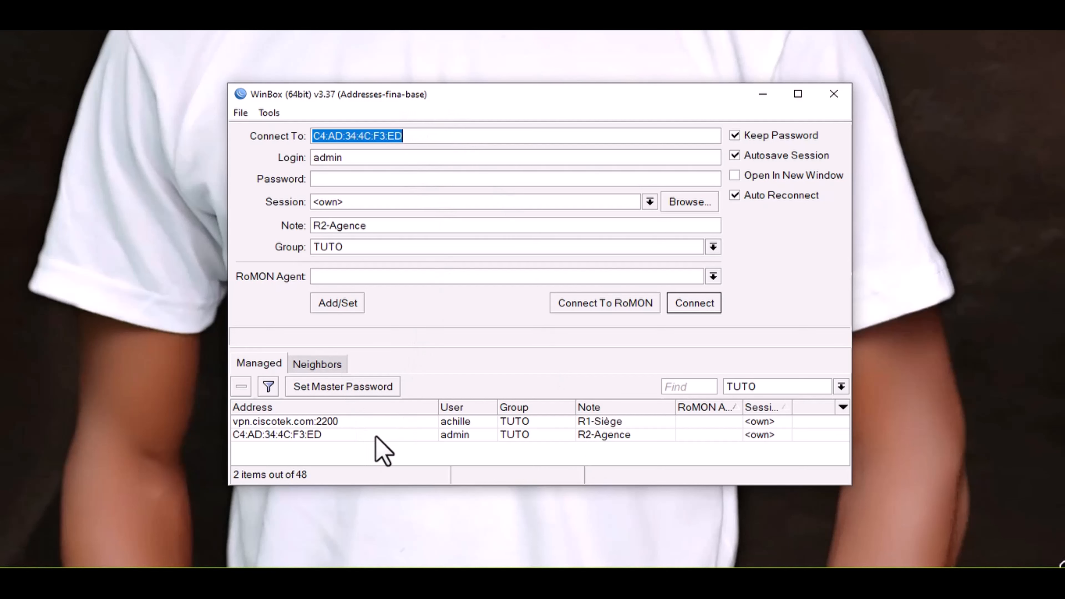
{"action": "left_click", "coordinate": [613, 439]}
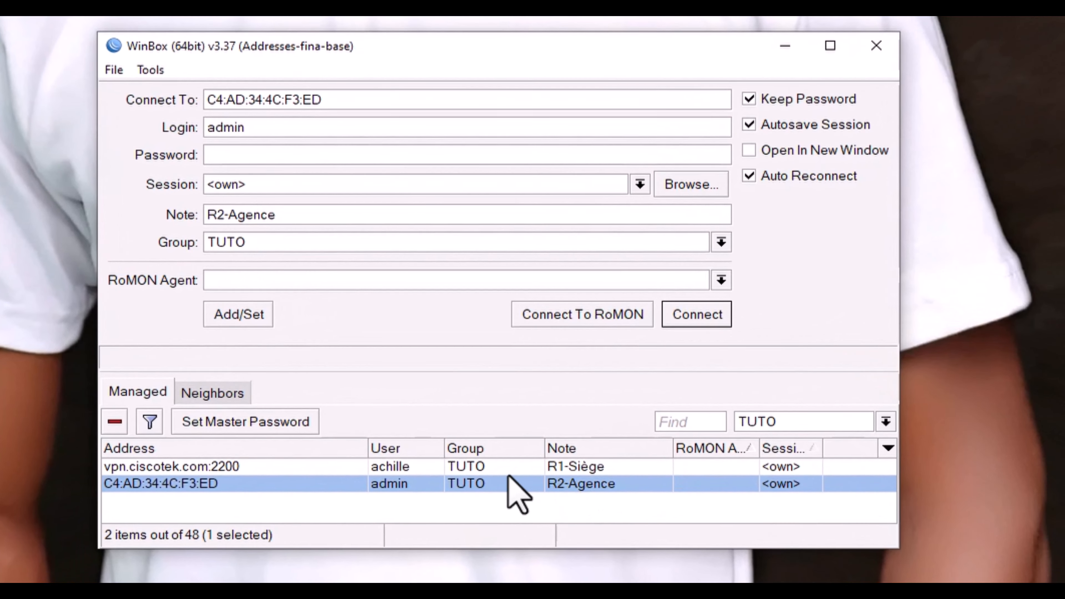
{"action": "left_click", "coordinate": [224, 401]}
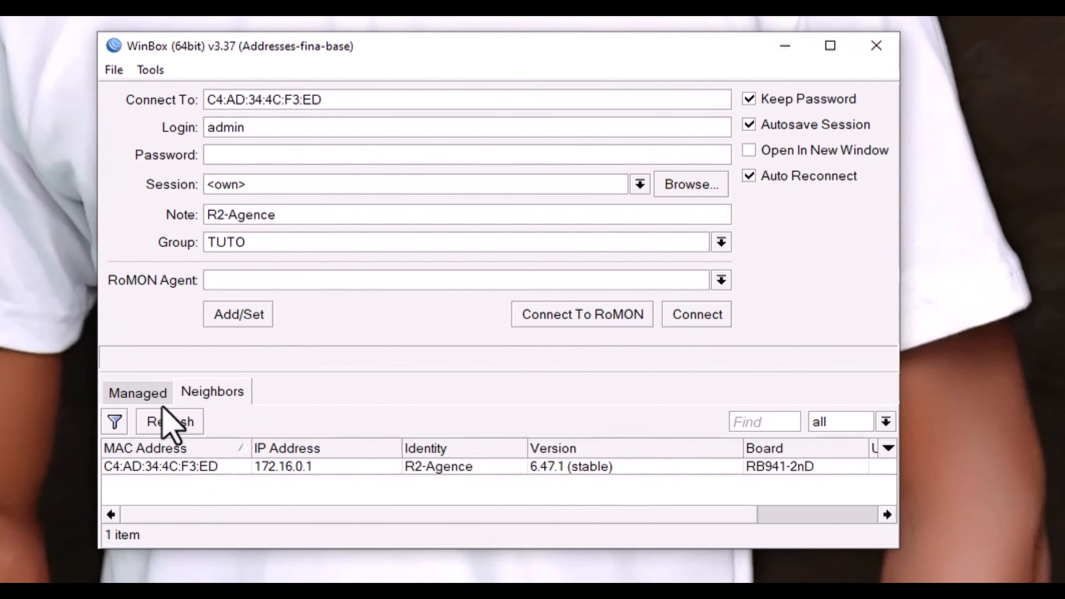
{"action": "left_click", "coordinate": [153, 395]}
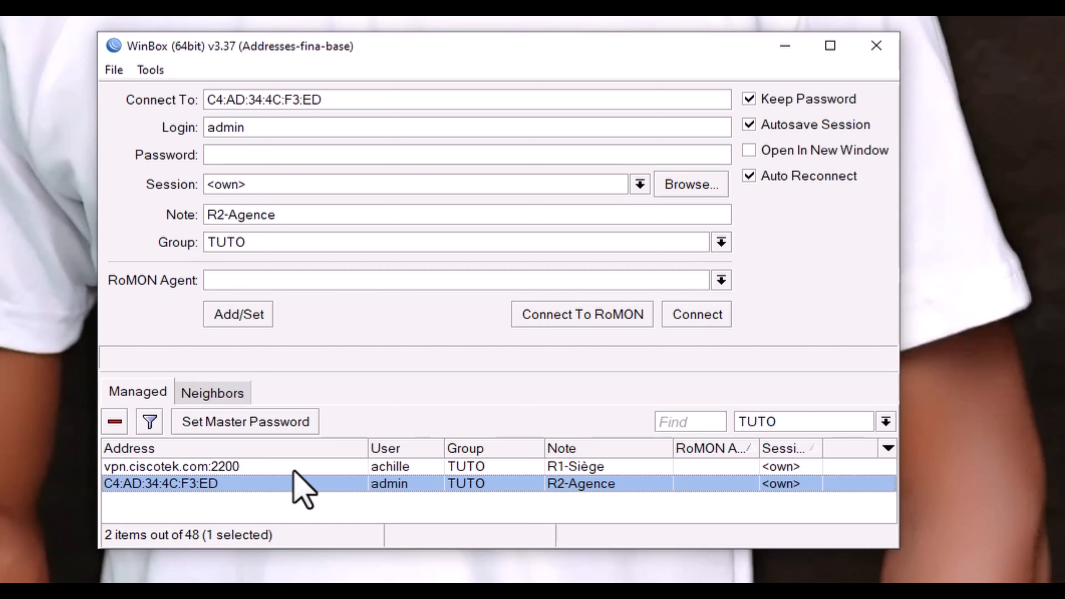
Step: Connect to the R2-Agence router from the Managed list to see its addresses, including 10.50.50.2 on VPN CISCOTEK
{"action": "double_click", "coordinate": [289, 489]}
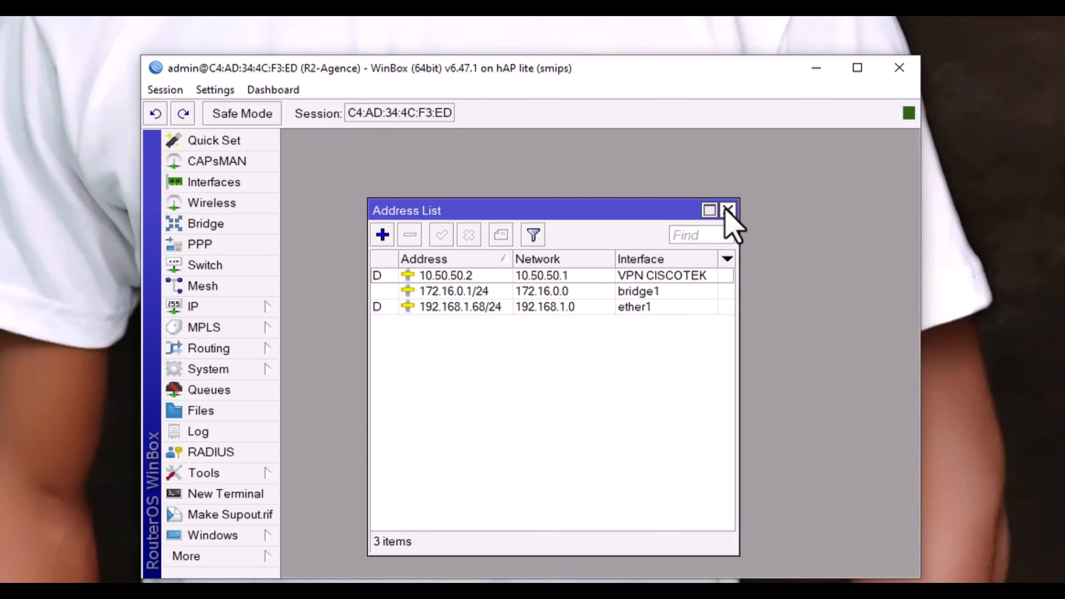
Step: Reopen the IP address list, check the bridge1 and VPN CISCOTEK entries, then view PPP interfaces
{"action": "left_click", "coordinate": [730, 210]}
{"action": "left_click", "coordinate": [250, 306]}
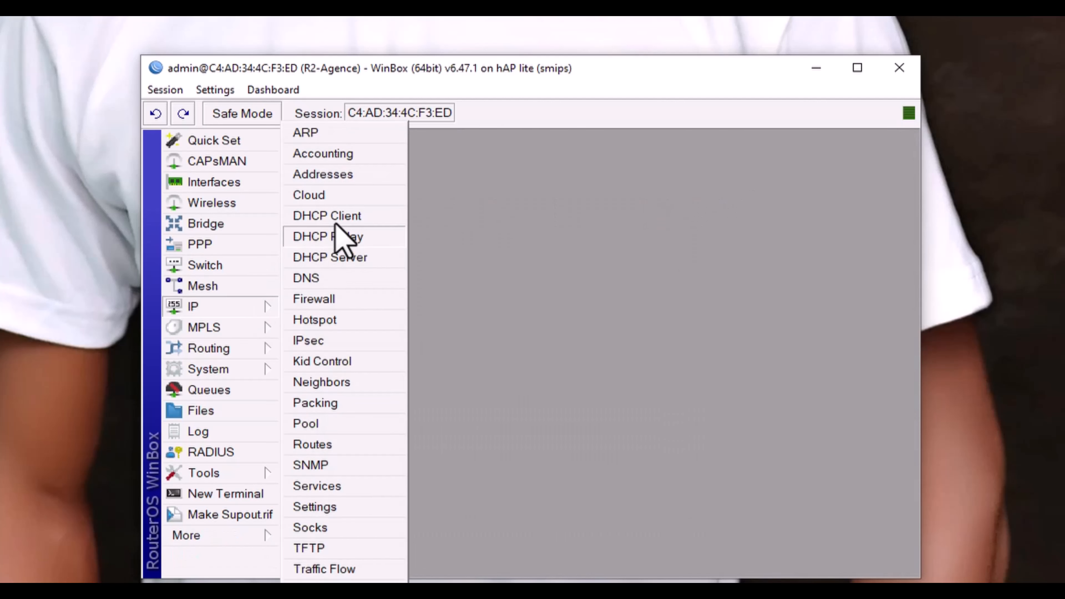
{"action": "left_click", "coordinate": [343, 175]}
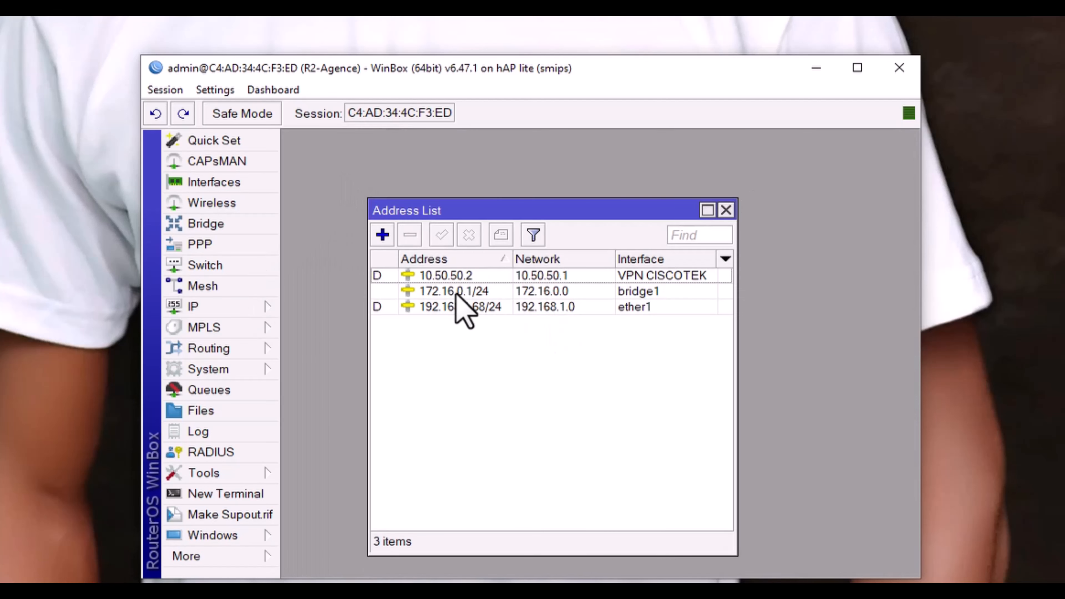
{"action": "left_click", "coordinate": [480, 294]}
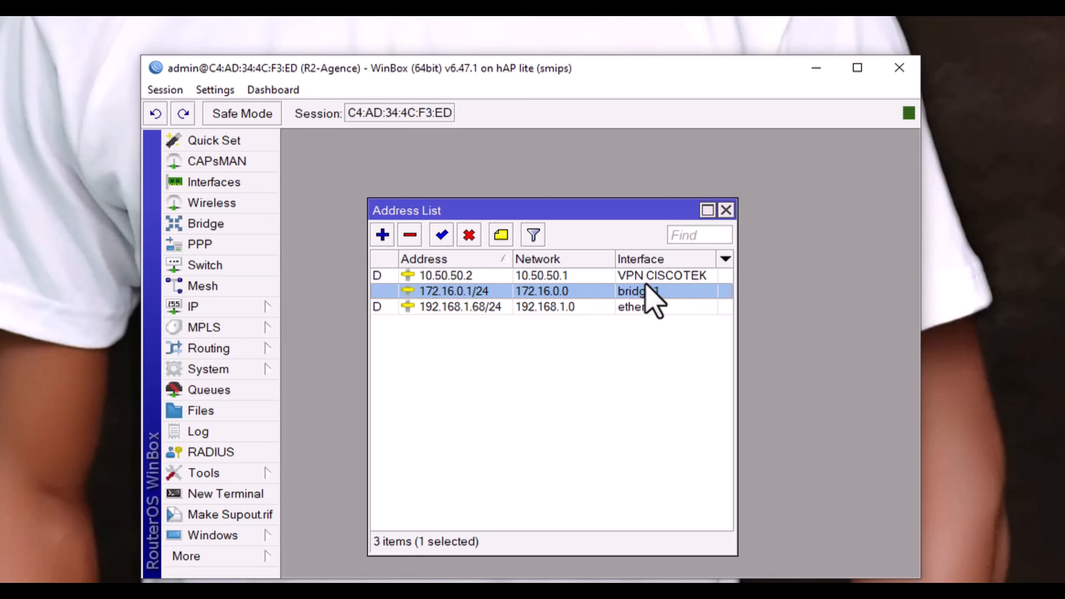
{"action": "left_click", "coordinate": [448, 275]}
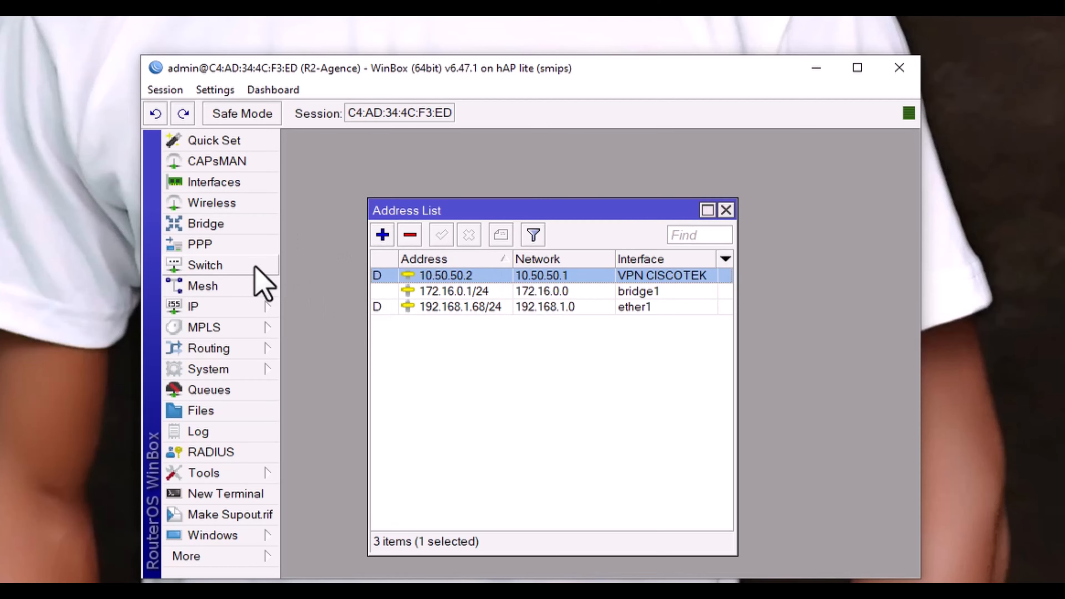
{"action": "left_click", "coordinate": [226, 247]}
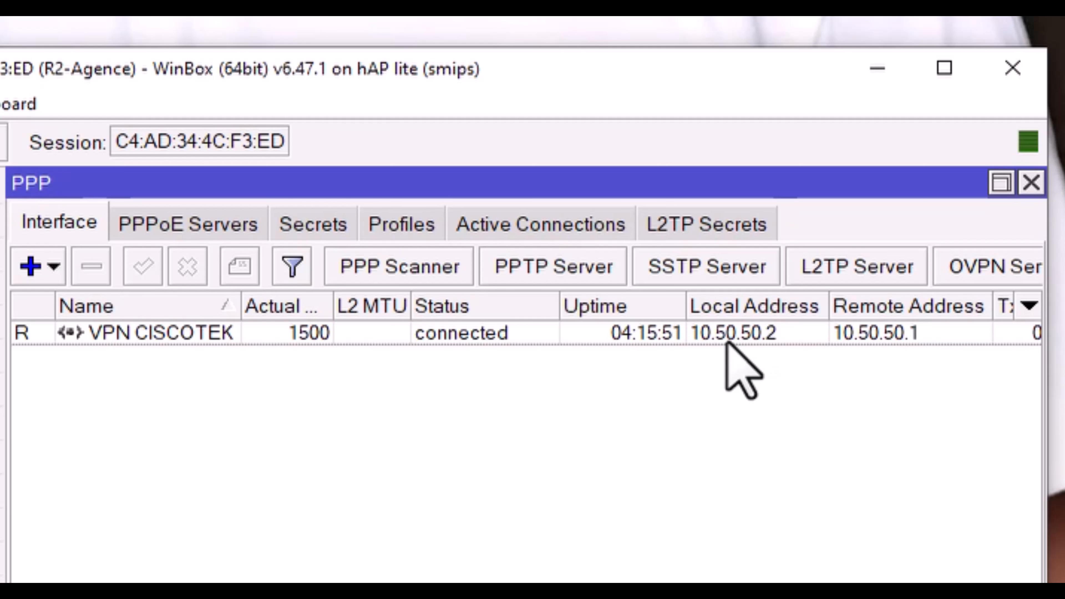
Step: Check the VPN CISCOTEK tunnel (10.50.50.2 to 10.50.50.1) and close the PPP window
{"action": "left_click", "coordinate": [901, 331]}
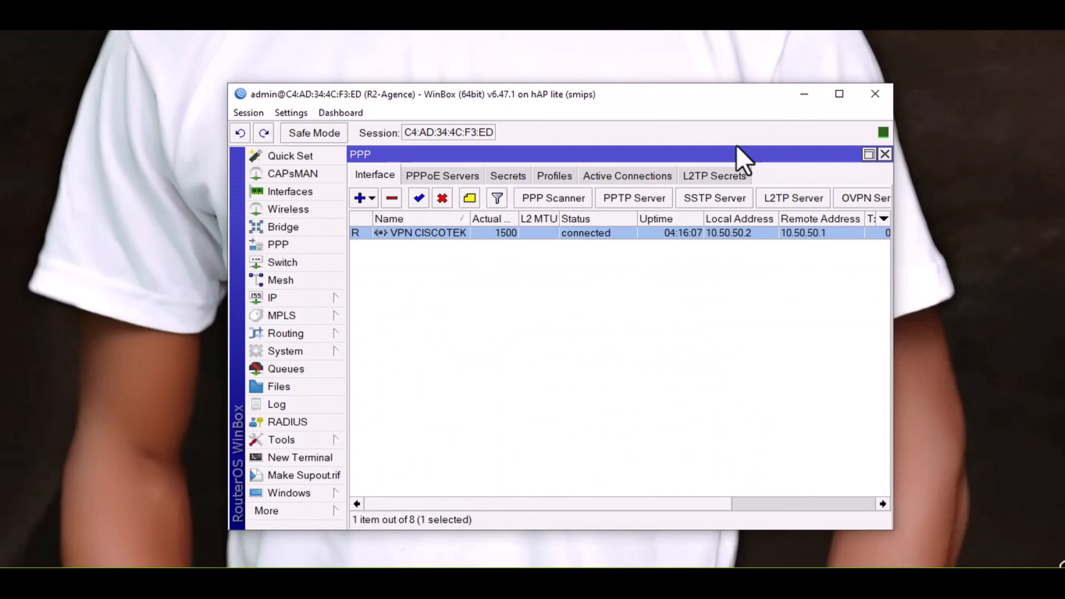
{"action": "left_click", "coordinate": [884, 154]}
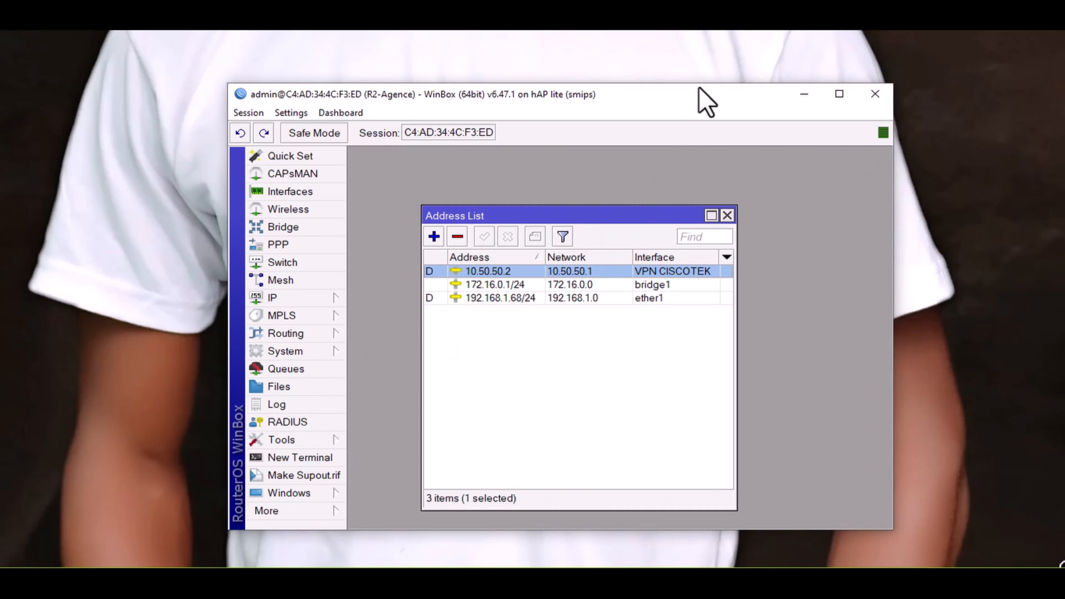
Step: Open a new terminal on R2-Agence and browse the clipboard history for the ping command
{"action": "left_click", "coordinate": [299, 460]}
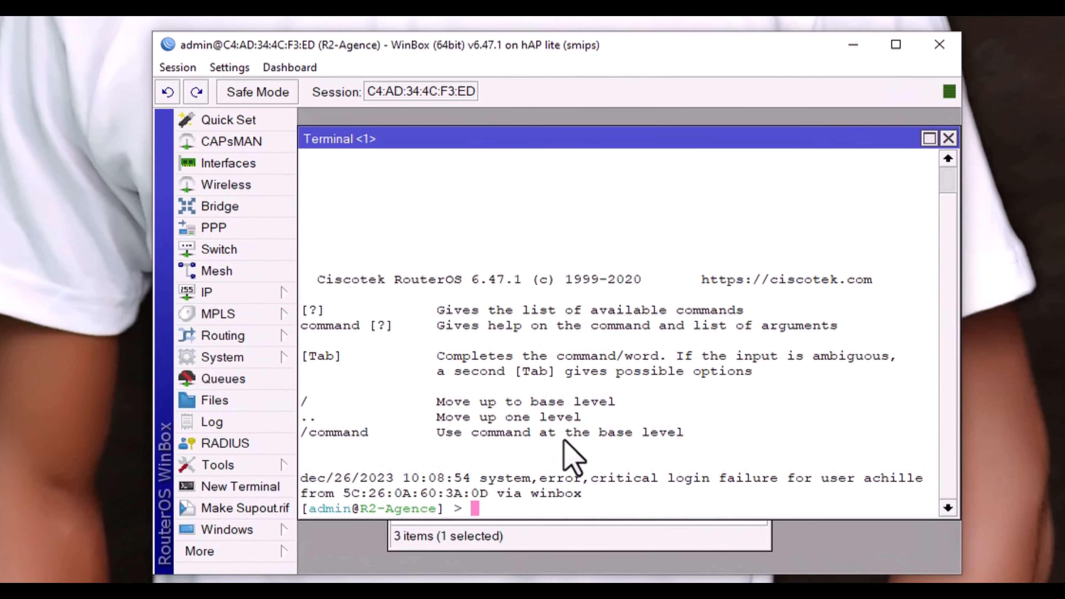
{"action": "key", "text": "Return"}
{"action": "key", "text": "Return"}
{"action": "key", "text": "Return"}
{"action": "key", "text": "Return"}
{"action": "key", "text": "Return"}
{"action": "key", "text": "Return"}
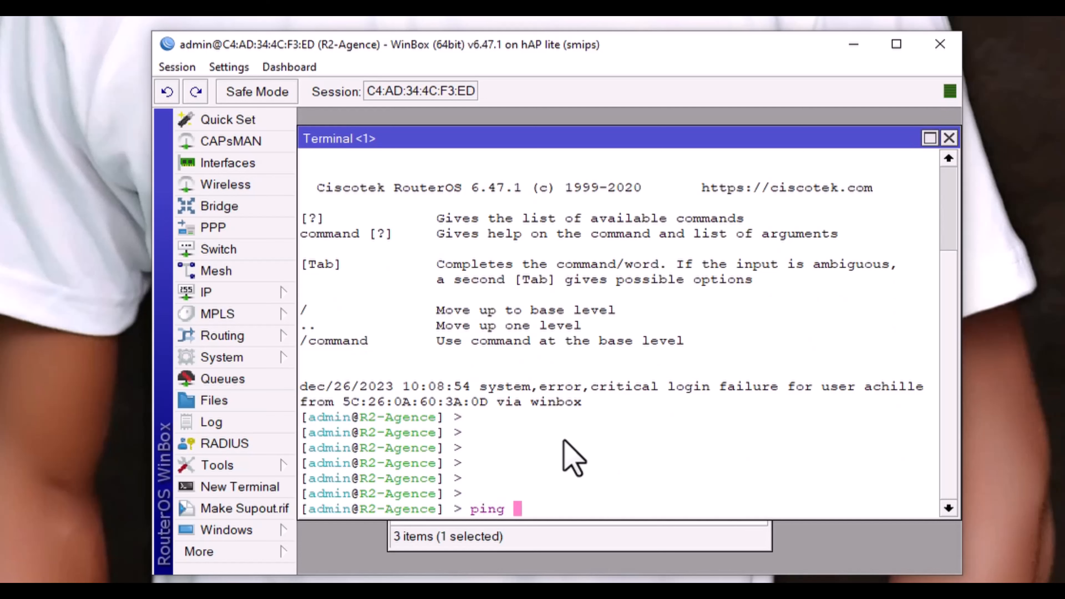
{"action": "key", "text": "super+v"}
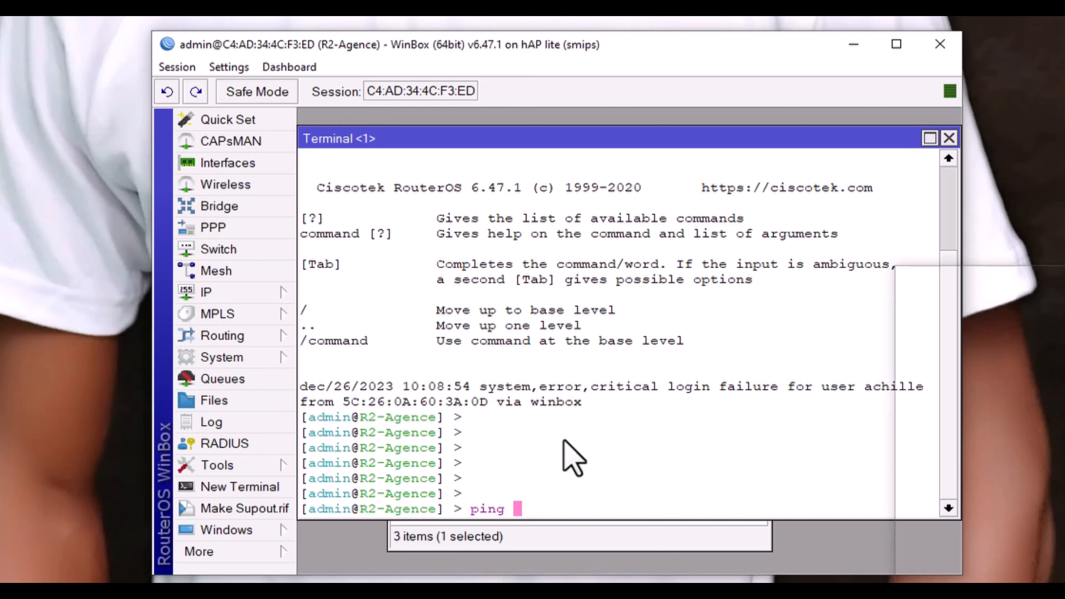
{"action": "scroll", "coordinate": [1000, 478], "scroll_direction": "down", "scroll_amount": 5}
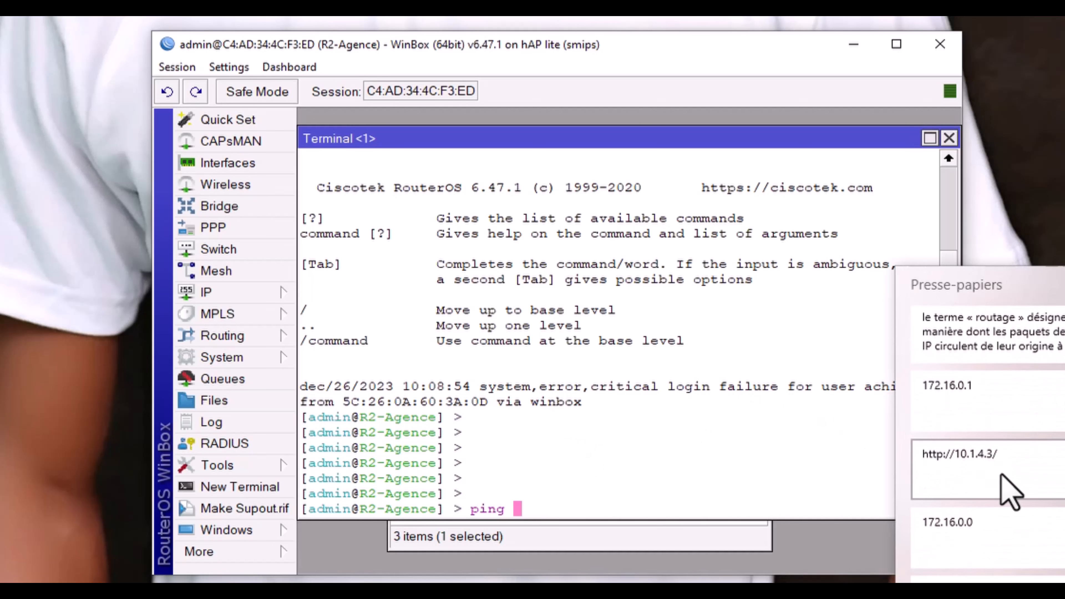
{"action": "scroll", "coordinate": [998, 520], "scroll_direction": "down", "scroll_amount": 3}
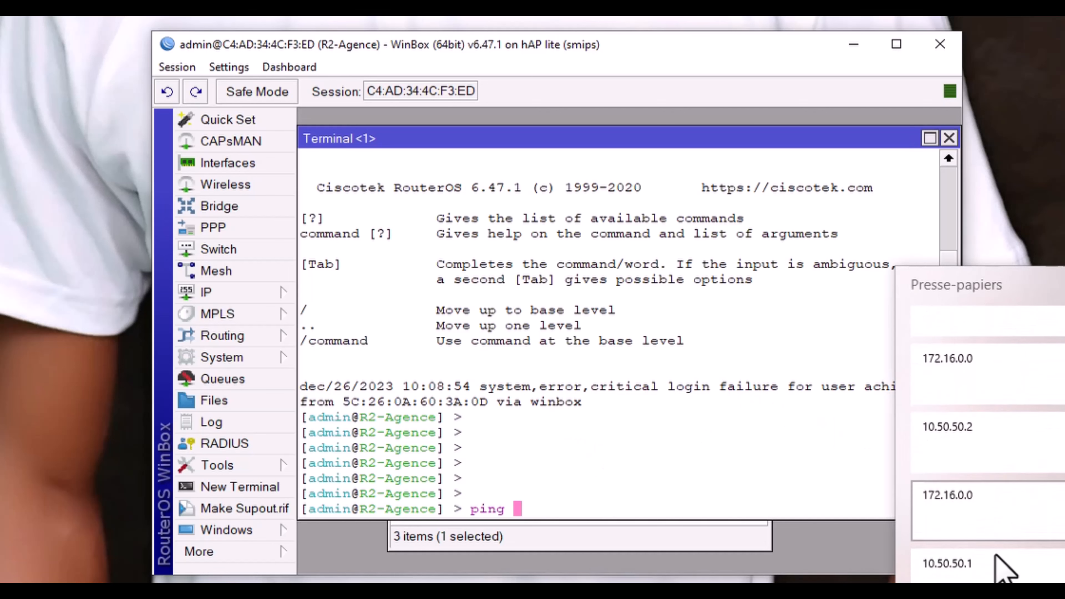
{"action": "left_click", "coordinate": [540, 513]}
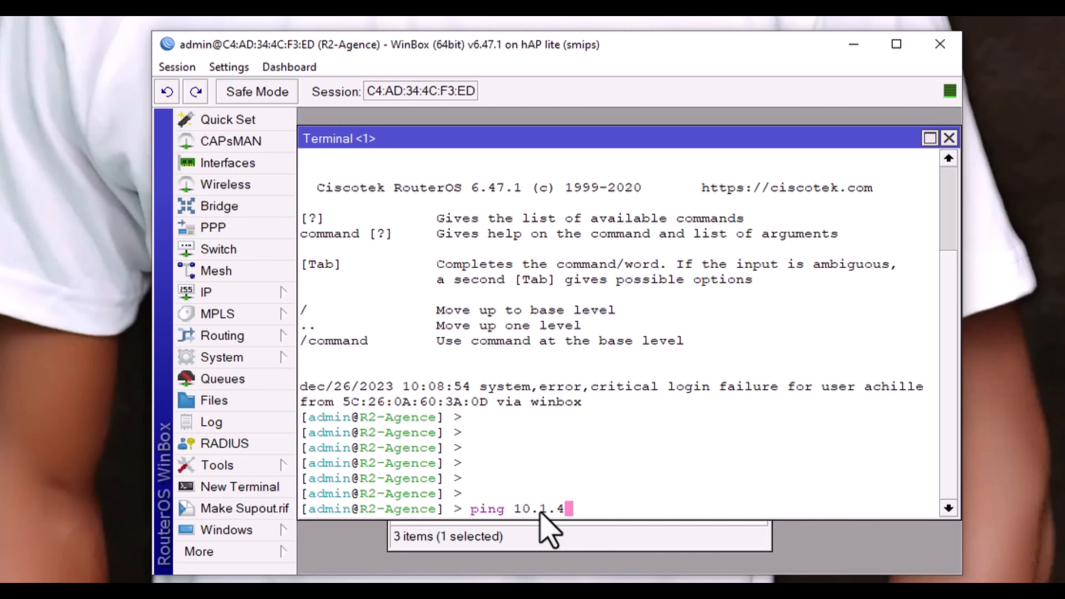
Step: Ping 10.1.4.3, stop it after 29 timeouts with 100% loss, and start typing the next ping
{"action": "key", "text": "Return"}
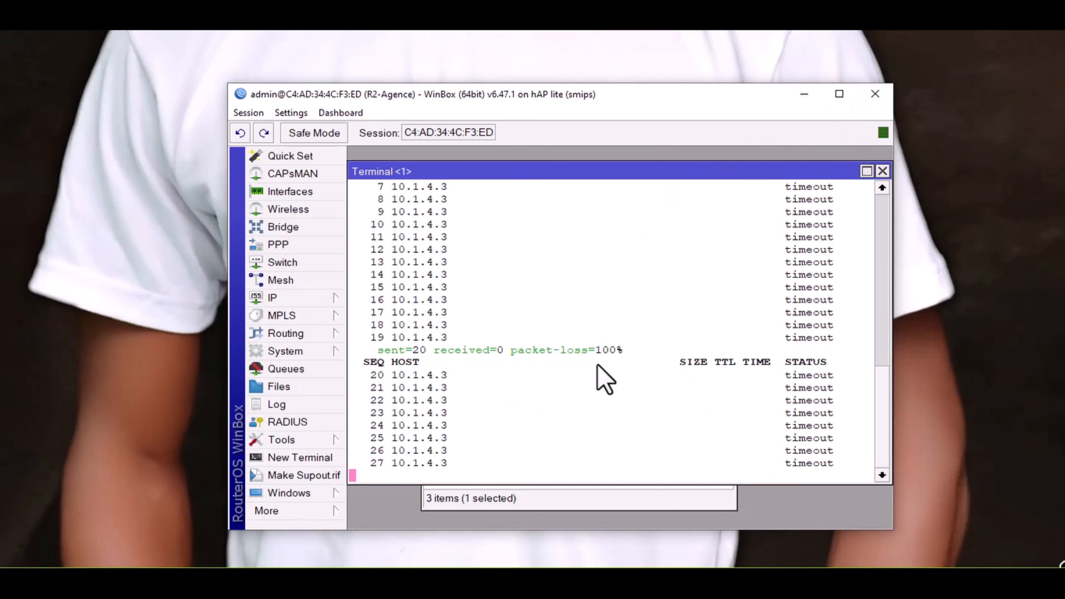
{"action": "key", "text": "ctrl+c"}
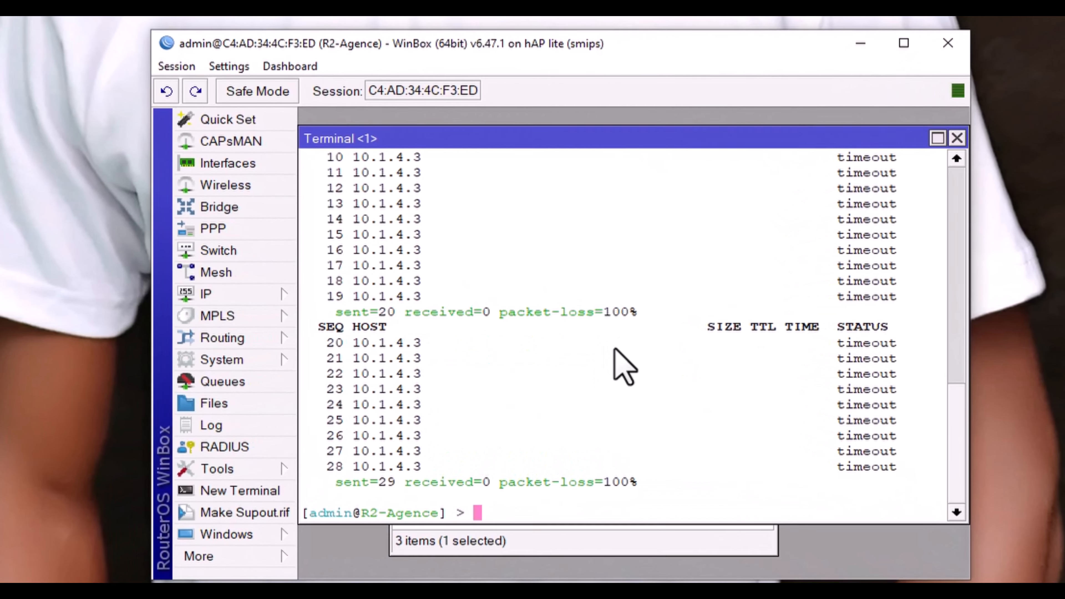
{"action": "type", "text": "ping 10.1.4.3"}
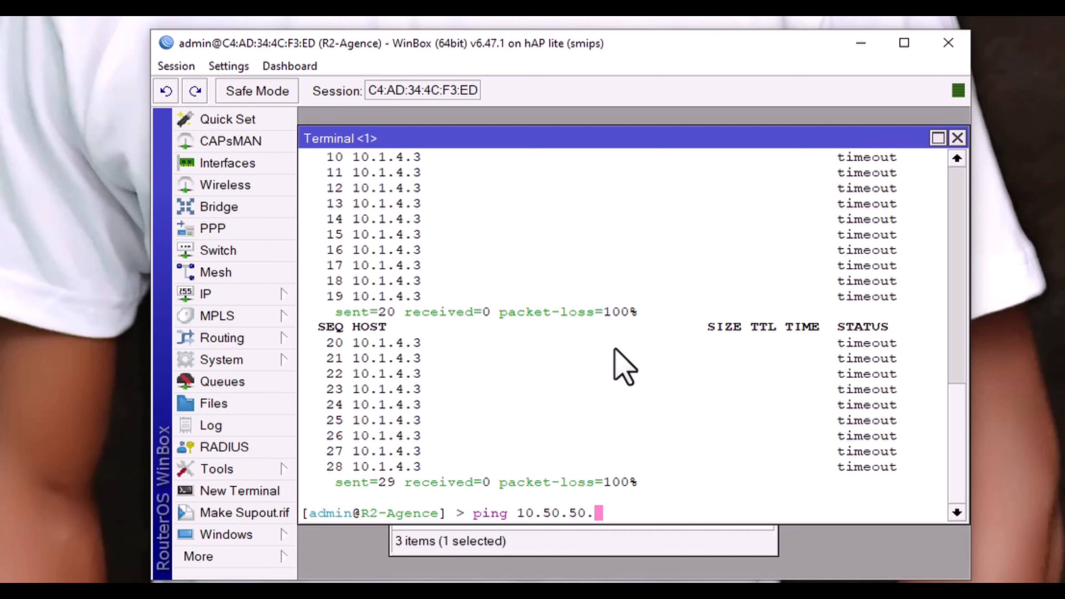
Step: Ping 10.50.50.1 until 21 of 21 replies arrive, then close the terminal
{"action": "key", "text": "Return"}
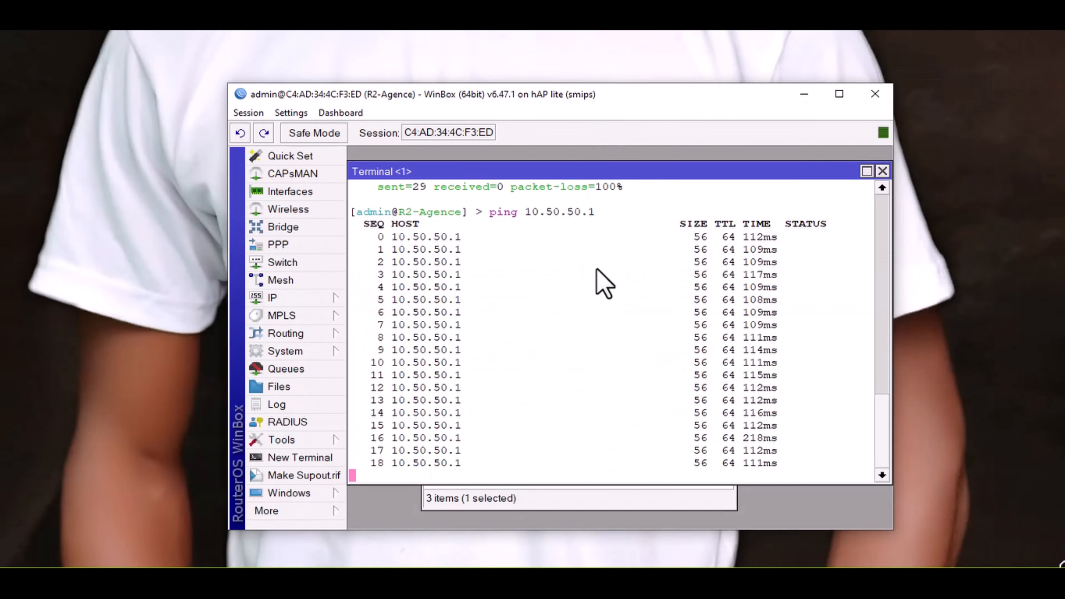
{"action": "key", "text": "ctrl+c"}
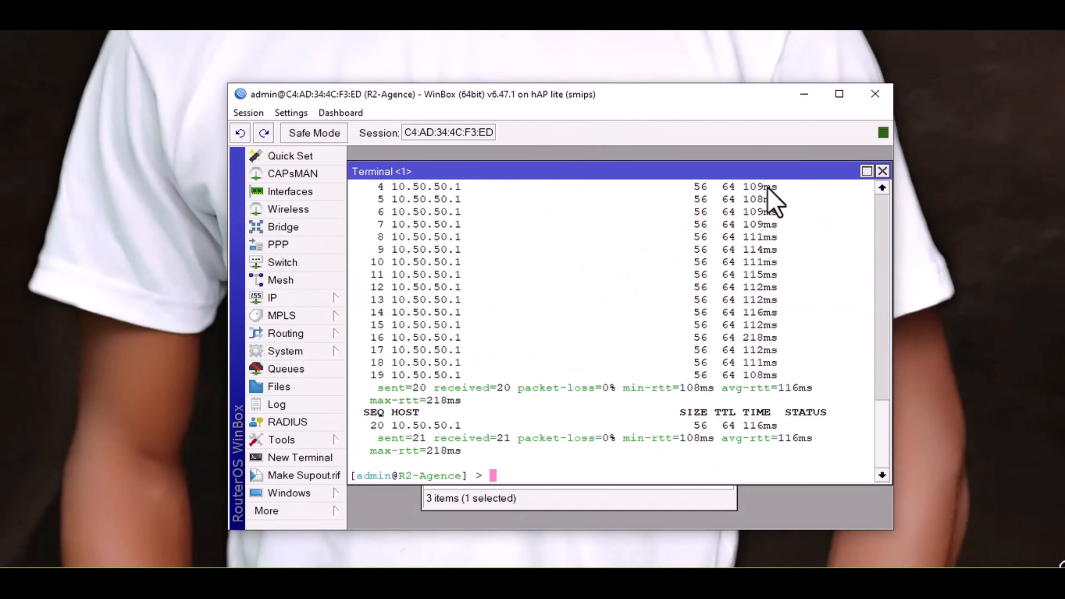
{"action": "left_click", "coordinate": [883, 171]}
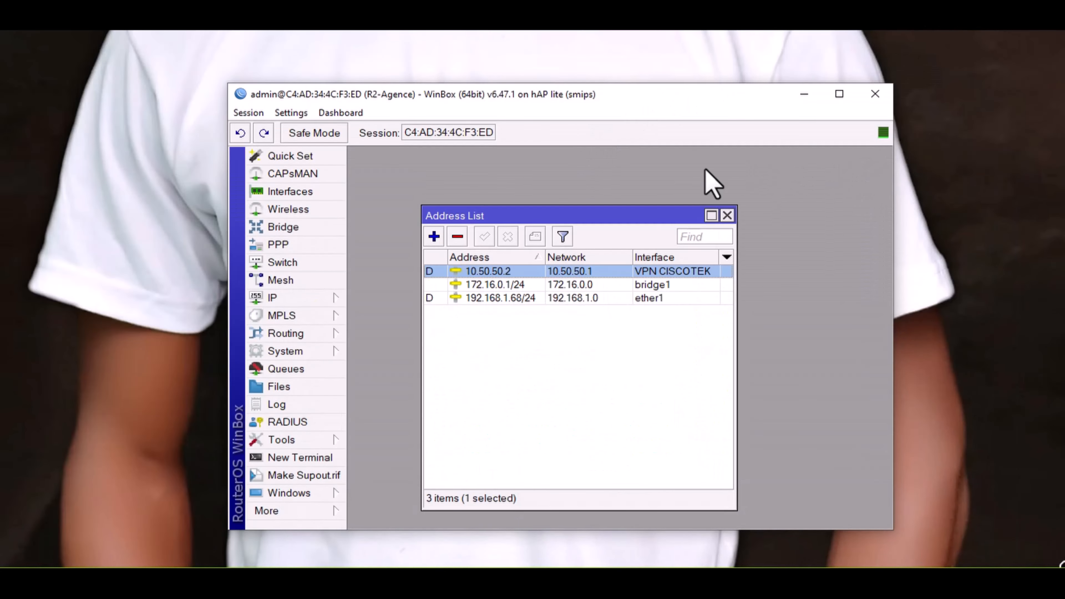
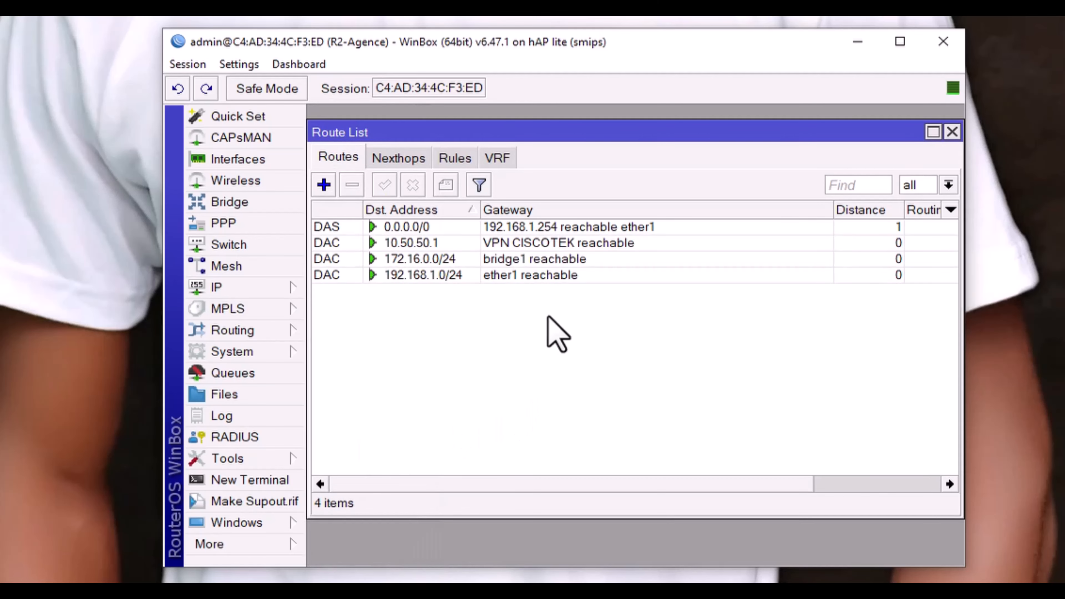
Step: Shift the R2-Agence router window slightly left to show its four-route Route List
{"action": "left_click_drag", "start_coordinate": [293, 31], "coordinate": [232, 34]}
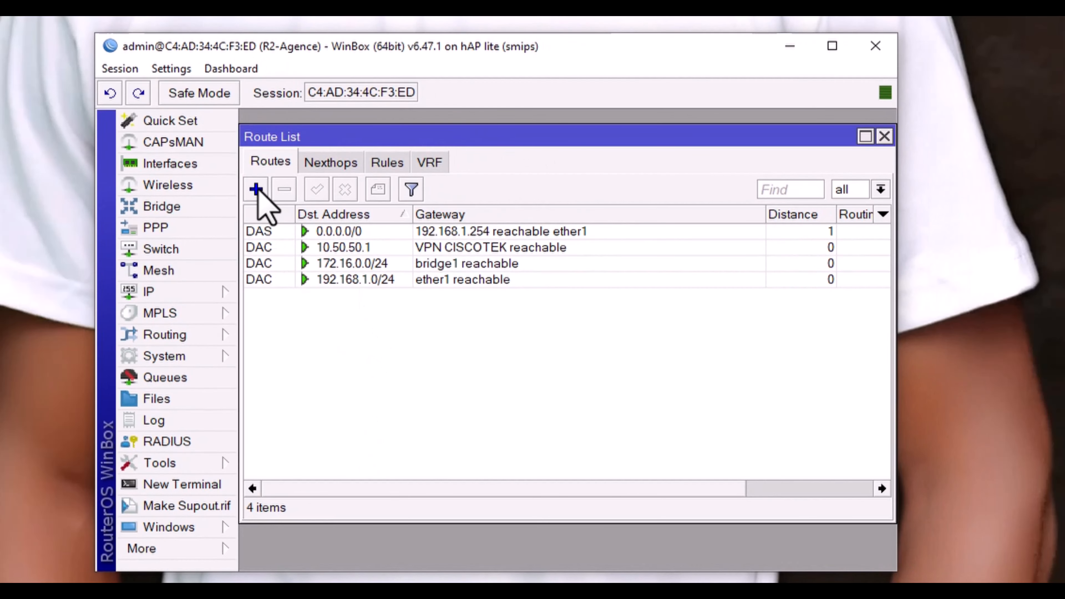
Step: Create a new R2-Agence route with destination 10.1.4.0/24, correcting the mistyped address
{"action": "left_click", "coordinate": [263, 181]}
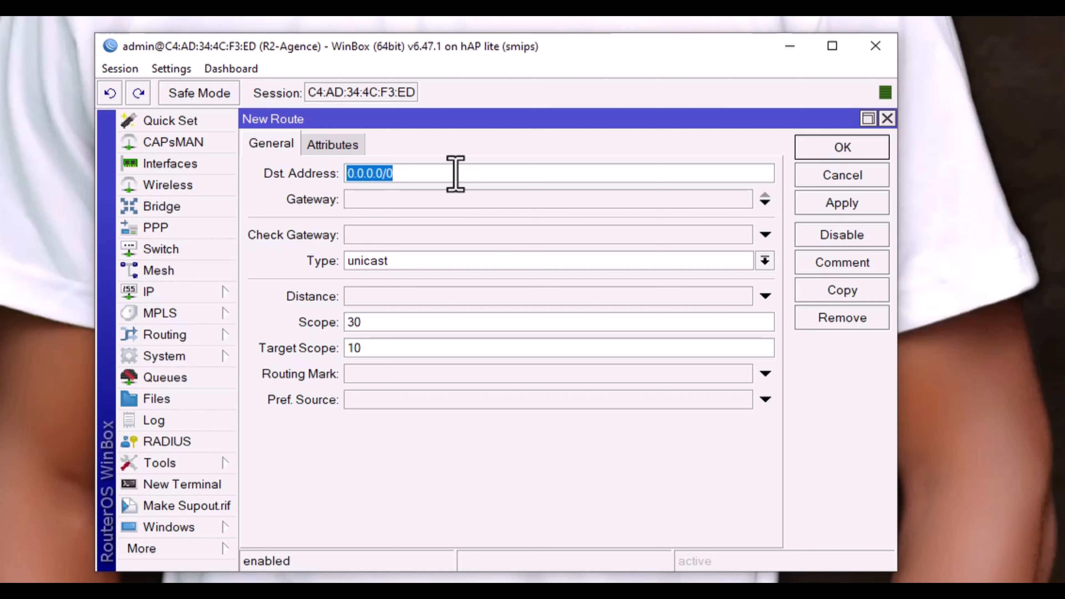
{"action": "type", "text": "10.1.4/"}
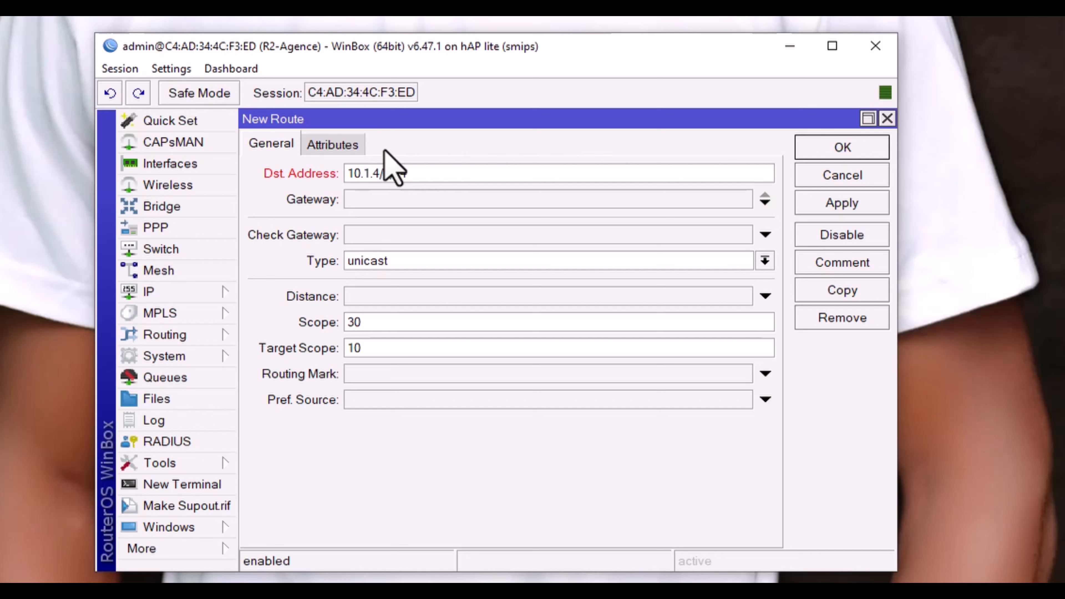
{"action": "left_click_drag", "start_coordinate": [408, 174], "coordinate": [383, 174]}
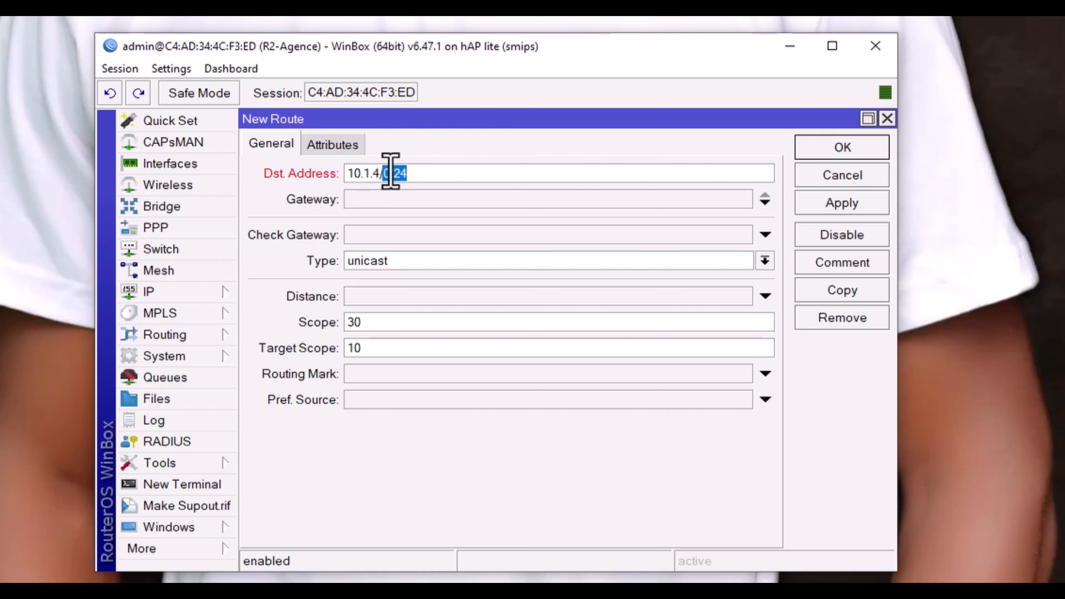
{"action": "left_click", "coordinate": [385, 173]}
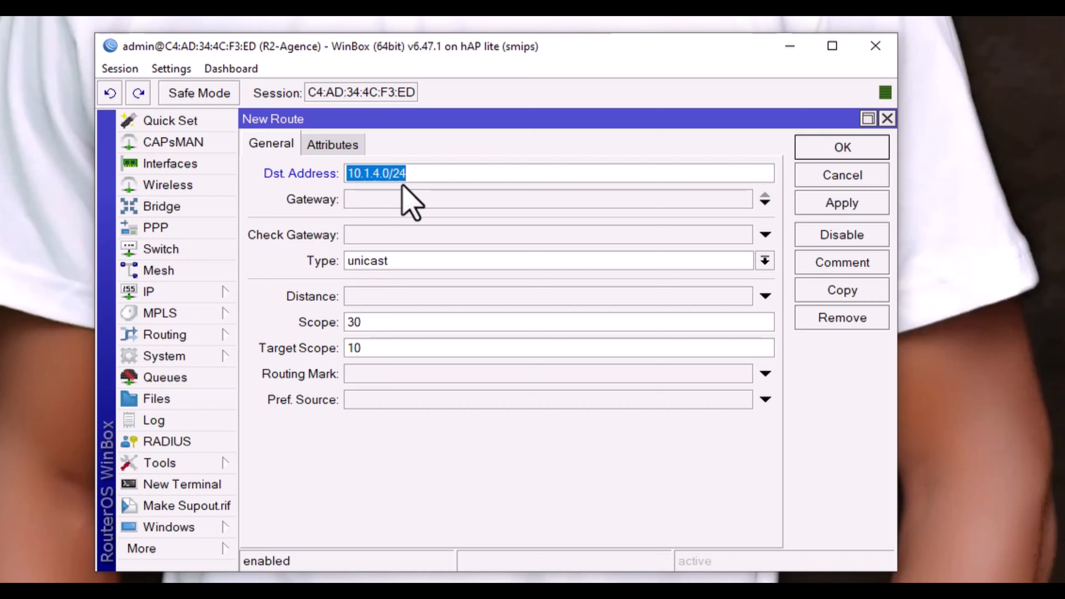
{"action": "left_click", "coordinate": [465, 168]}
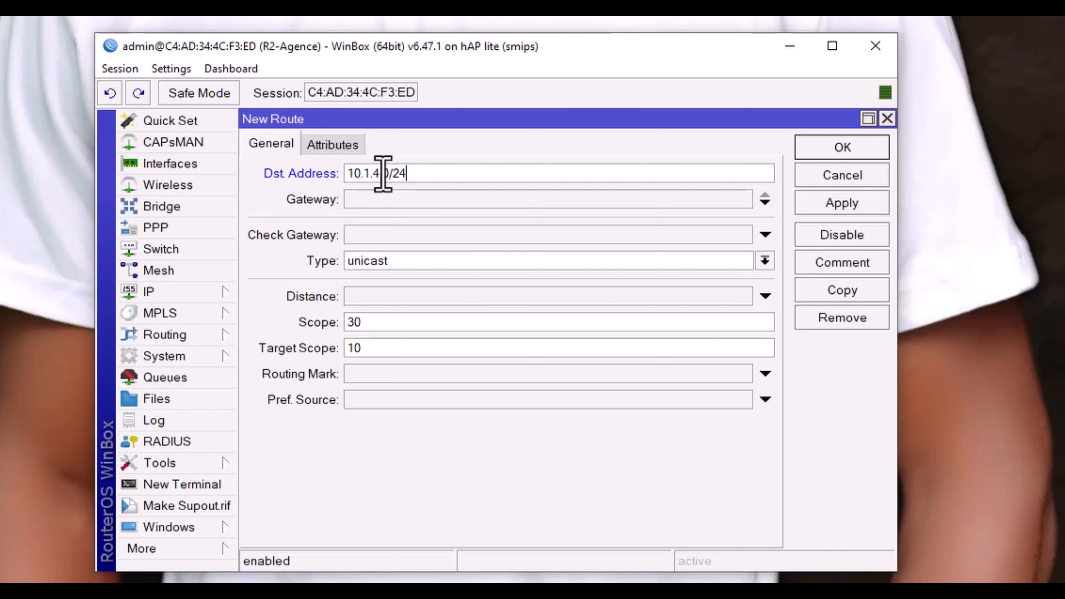
{"action": "left_click", "coordinate": [386, 199]}
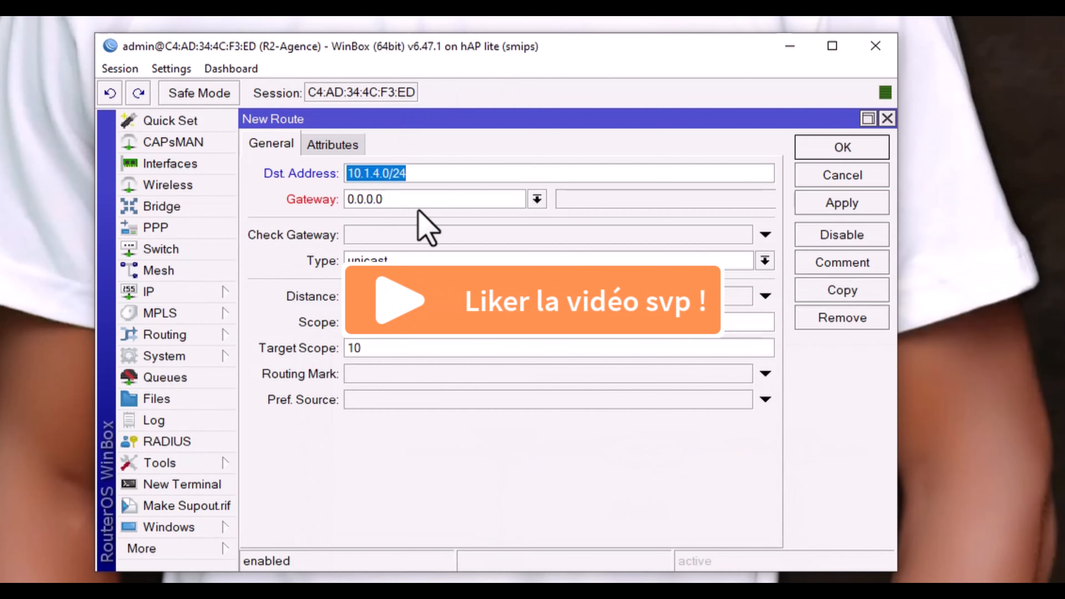
Step: Set the new route's gateway to 10.50.50.1 and copy that address
{"action": "key", "text": "Tab"}
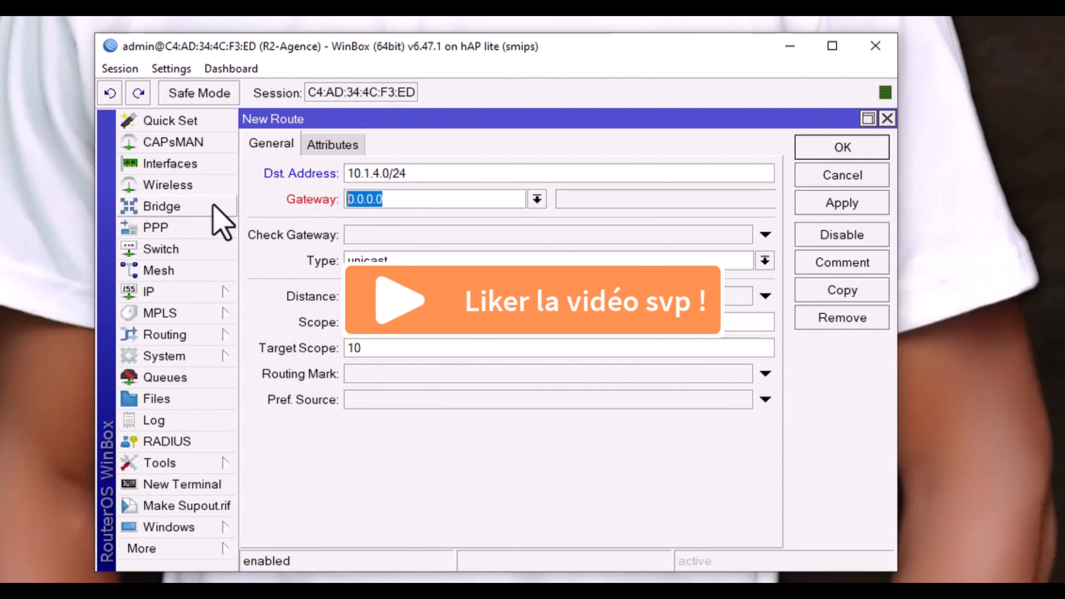
{"action": "type", "text": "10.50"}
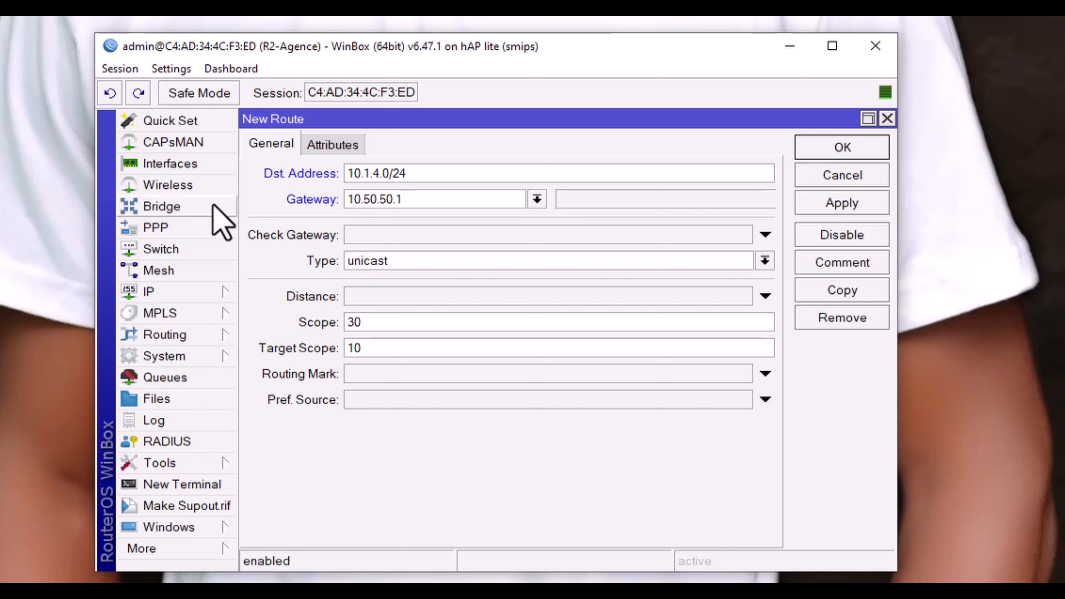
{"action": "double_click", "coordinate": [421, 198]}
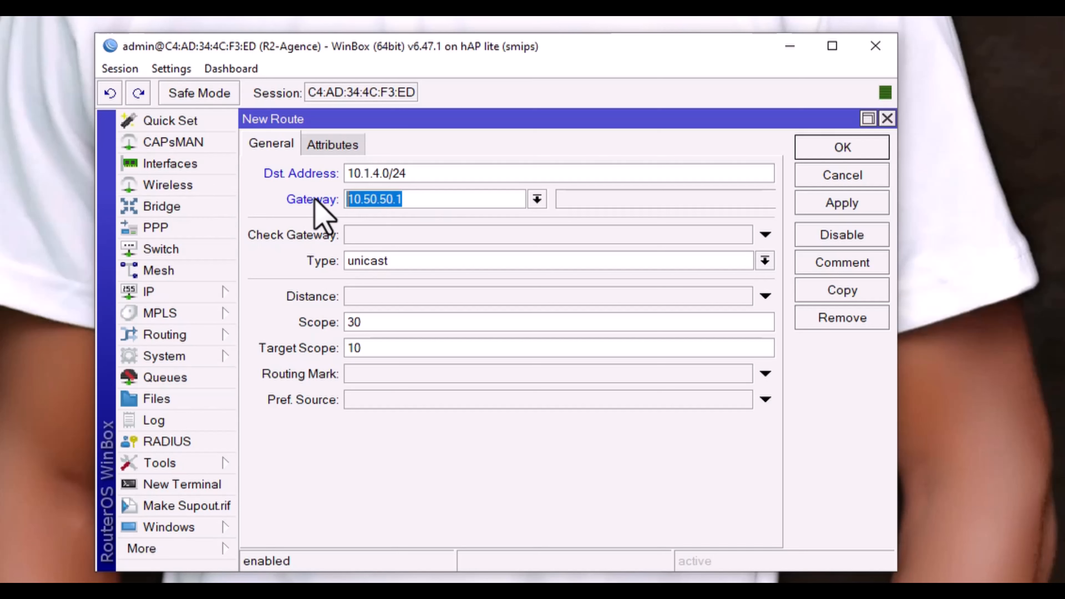
{"action": "right_click", "coordinate": [362, 197]}
{"action": "left_click", "coordinate": [404, 232]}
{"action": "left_click", "coordinate": [431, 198]}
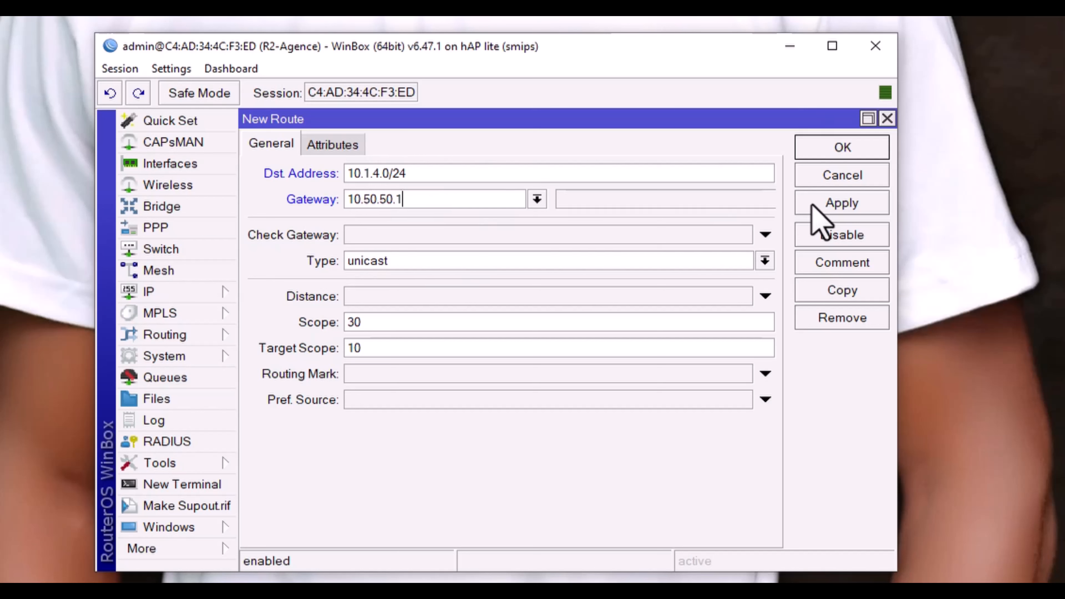
Step: Comment the route 'Vers le siège' and apply it to the router
{"action": "left_click", "coordinate": [852, 258]}
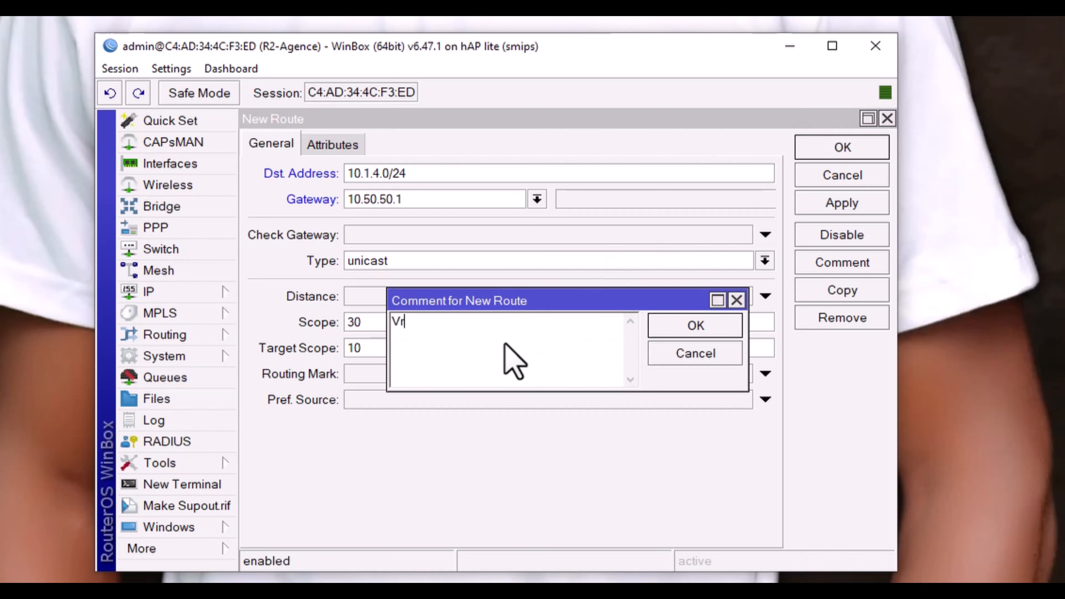
{"action": "type", "text": "Vers"}
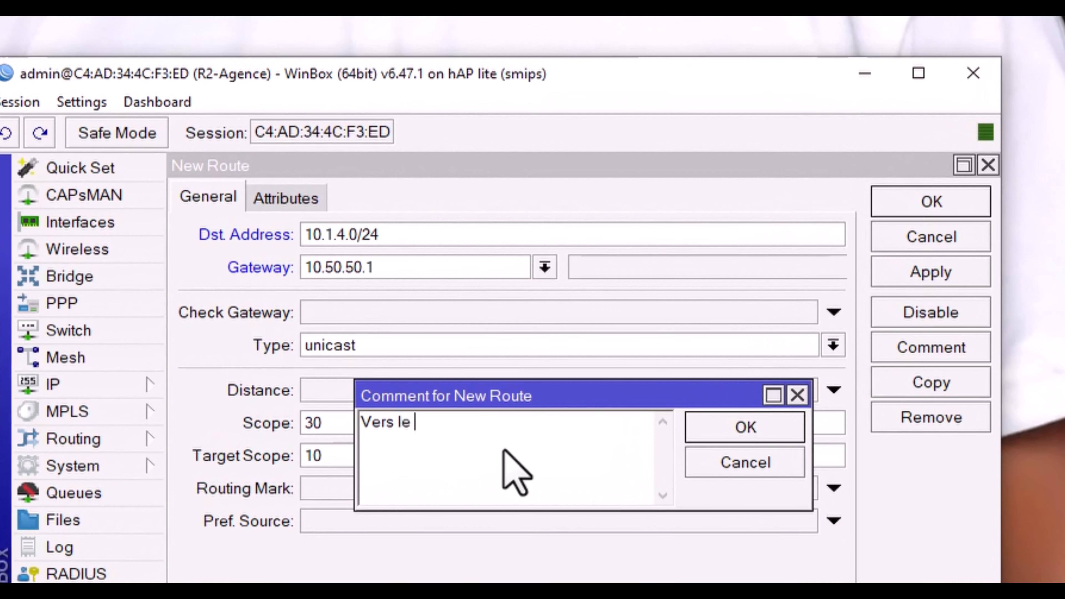
{"action": "type", "text": " le siège"}
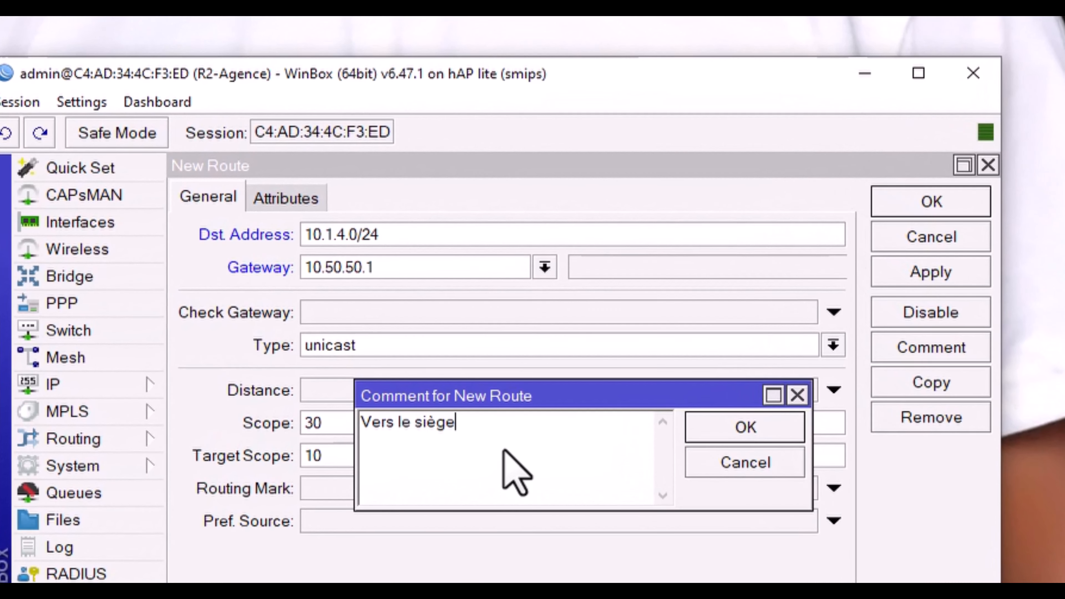
{"action": "left_click", "coordinate": [731, 428]}
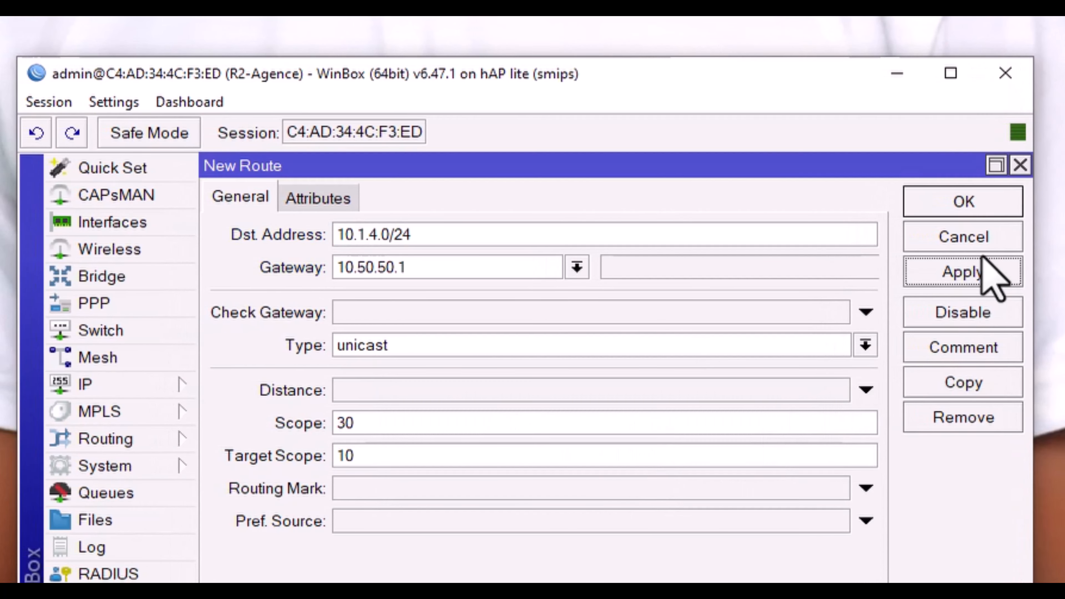
{"action": "left_click", "coordinate": [980, 266]}
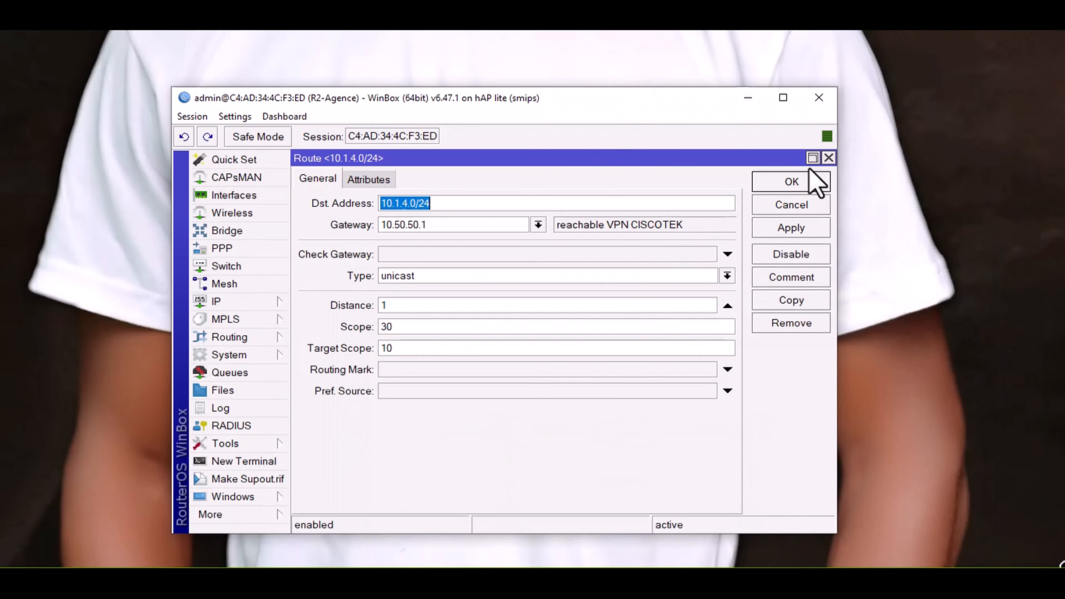
Step: Close the finished 10.1.4.0/24 route dialog with OK
{"action": "left_click", "coordinate": [810, 180]}
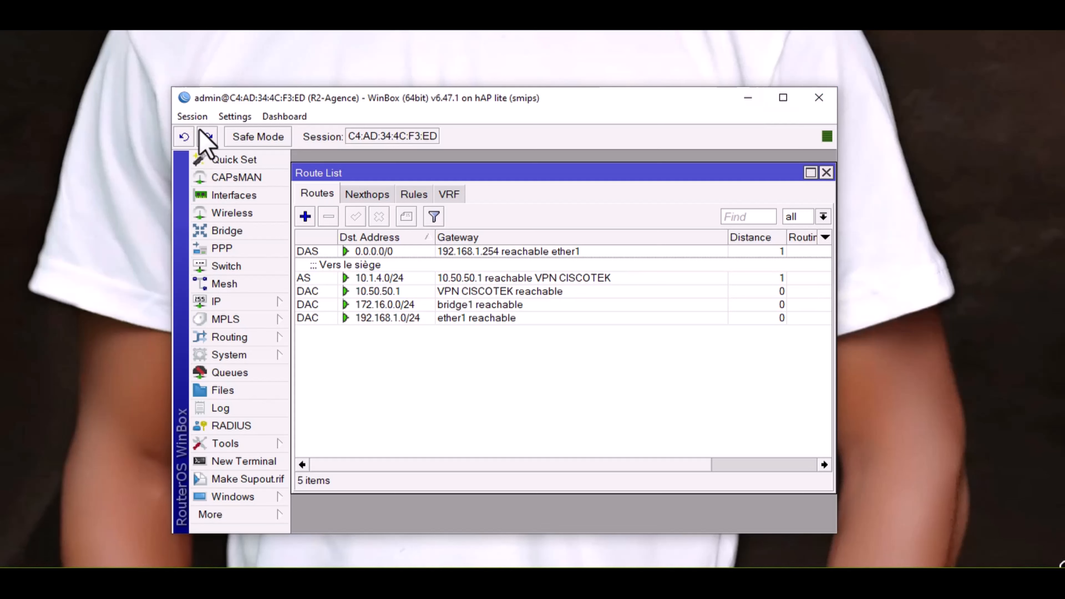
Step: Disconnect from R2-Agence and log into the saved R1-Siège router
{"action": "left_click", "coordinate": [191, 116]}
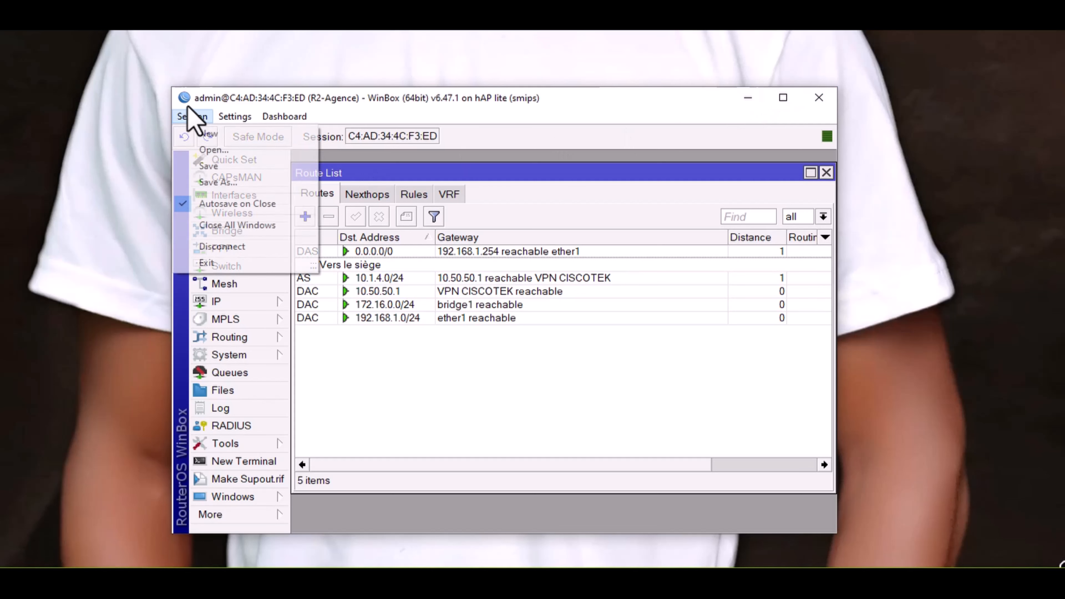
{"action": "left_click", "coordinate": [220, 247]}
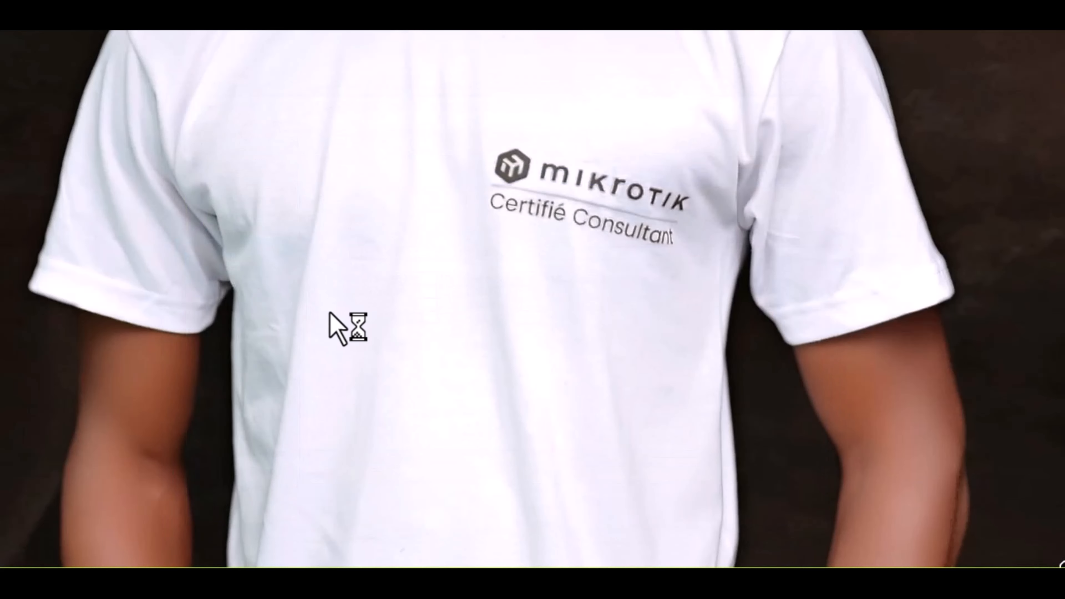
{"action": "left_click", "coordinate": [224, 430]}
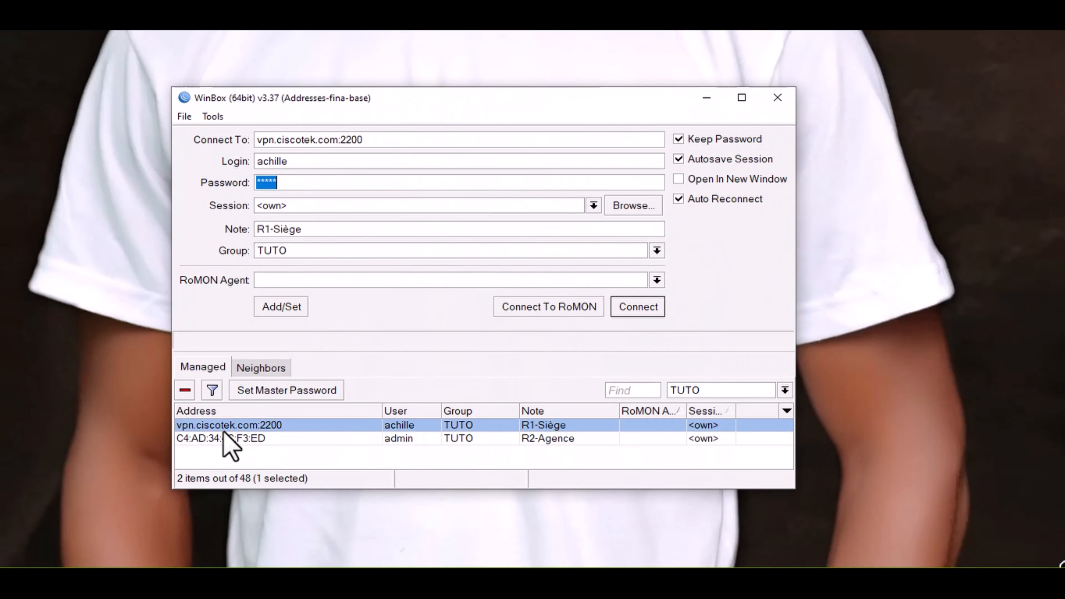
{"action": "double_click", "coordinate": [224, 431]}
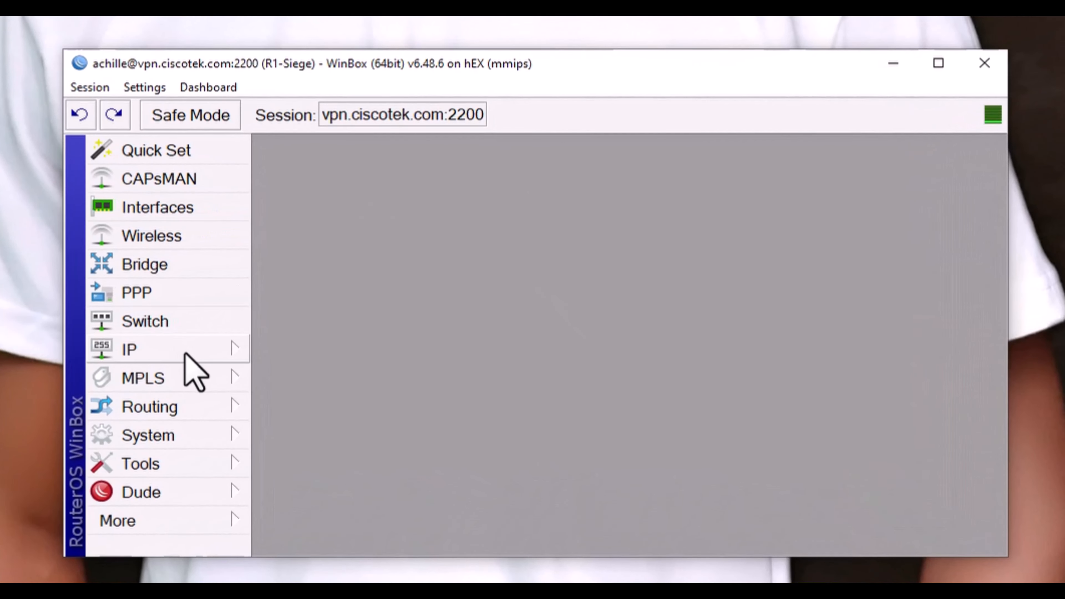
{"action": "left_click", "coordinate": [186, 353]}
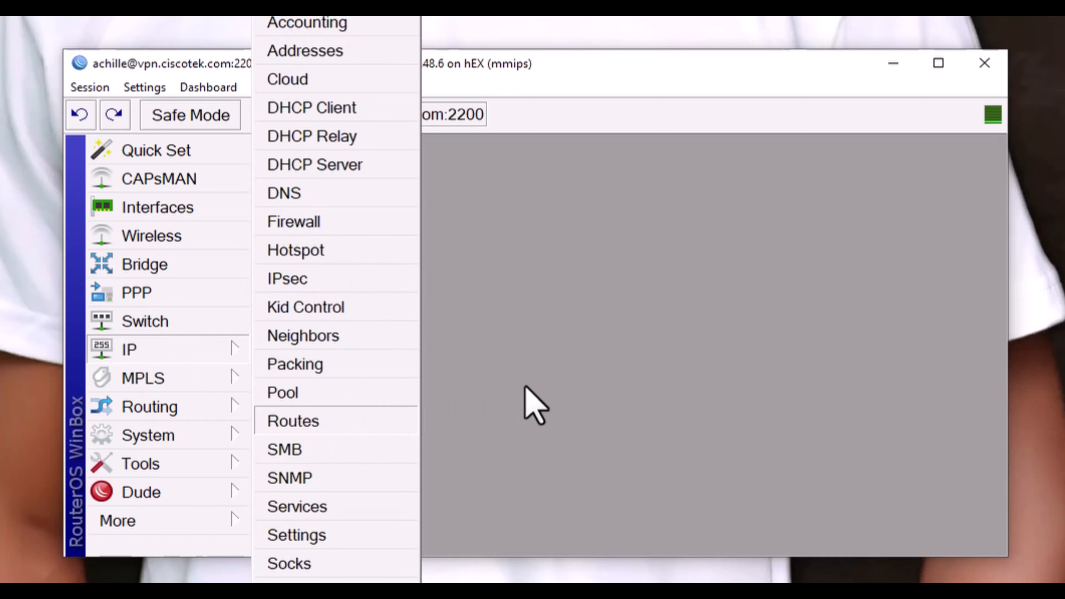
Step: Open R1-Siège's route list and start a new static route
{"action": "left_click", "coordinate": [309, 422]}
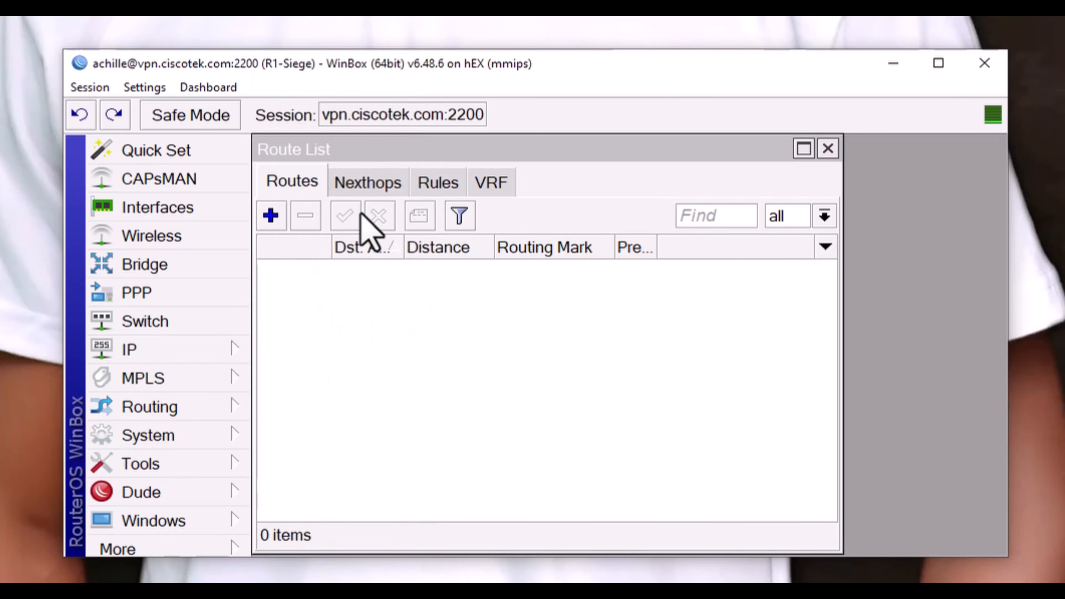
{"action": "left_click", "coordinate": [352, 293]}
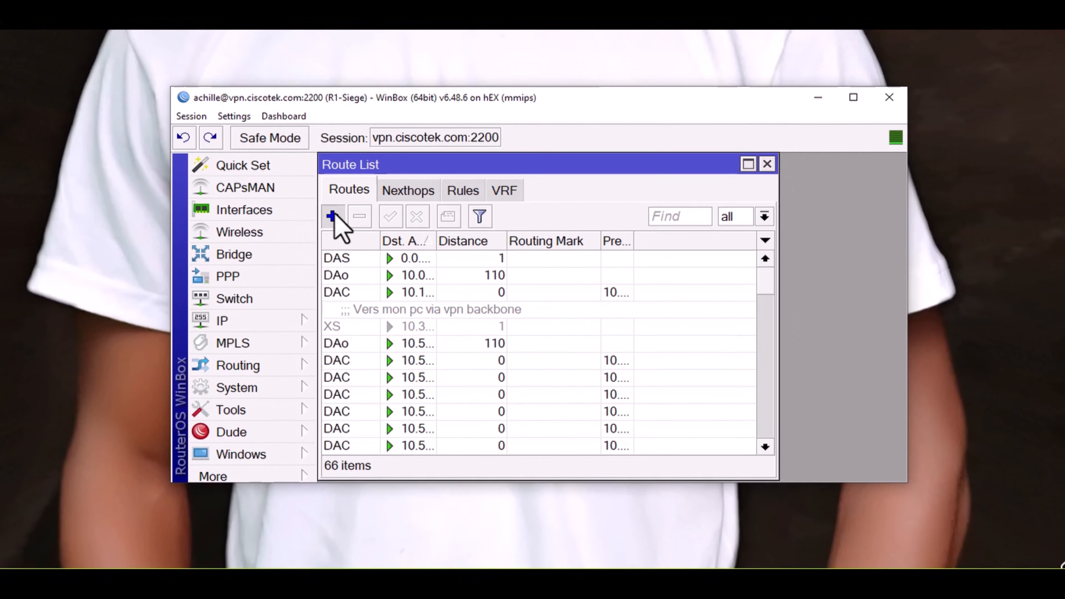
{"action": "left_click", "coordinate": [271, 215]}
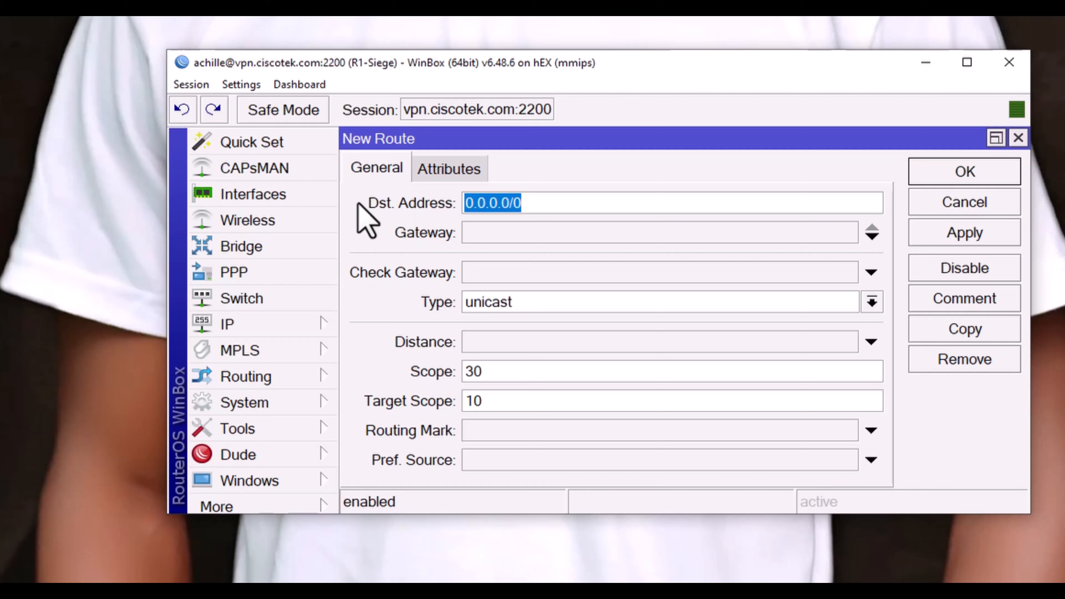
Step: Enter destination 172.16.0.0/24 and gateway 10.50.50.2 for the new route
{"action": "type", "text": "172.16"}
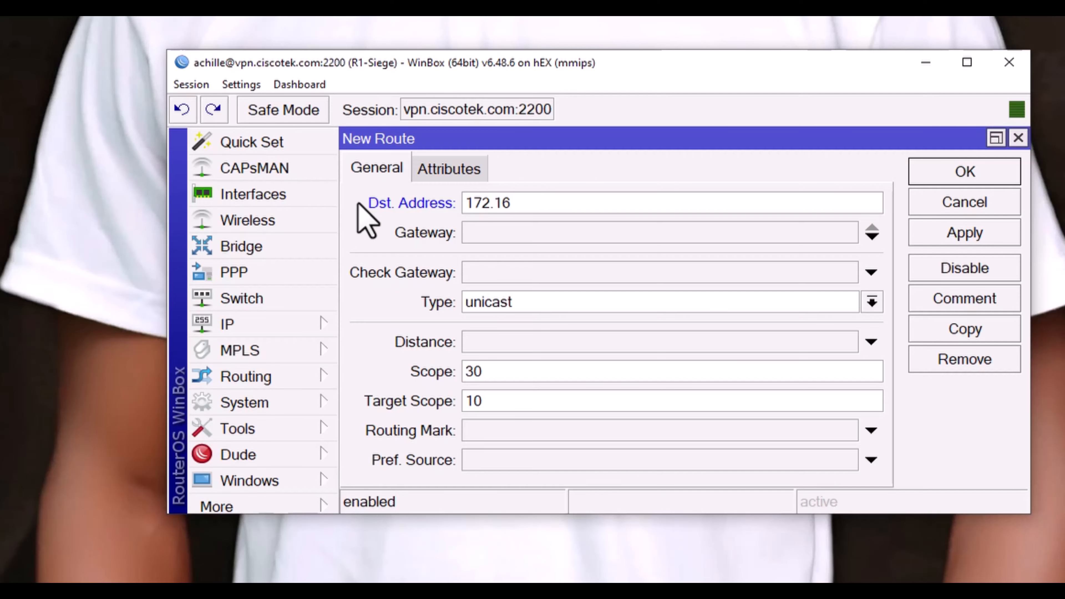
{"action": "type", "text": "0.0"}
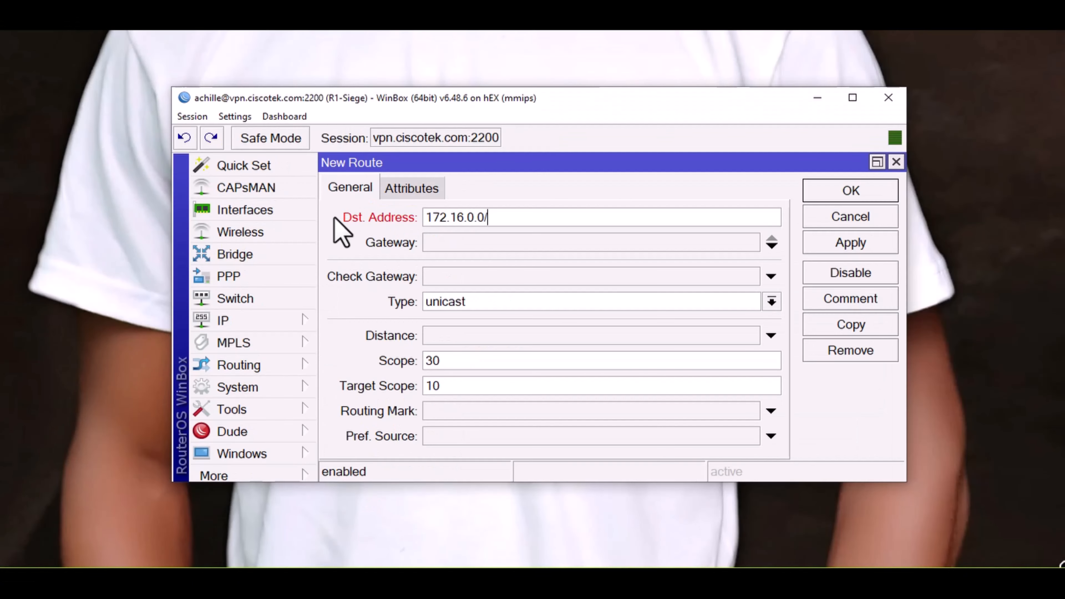
{"action": "type", "text": "/24"}
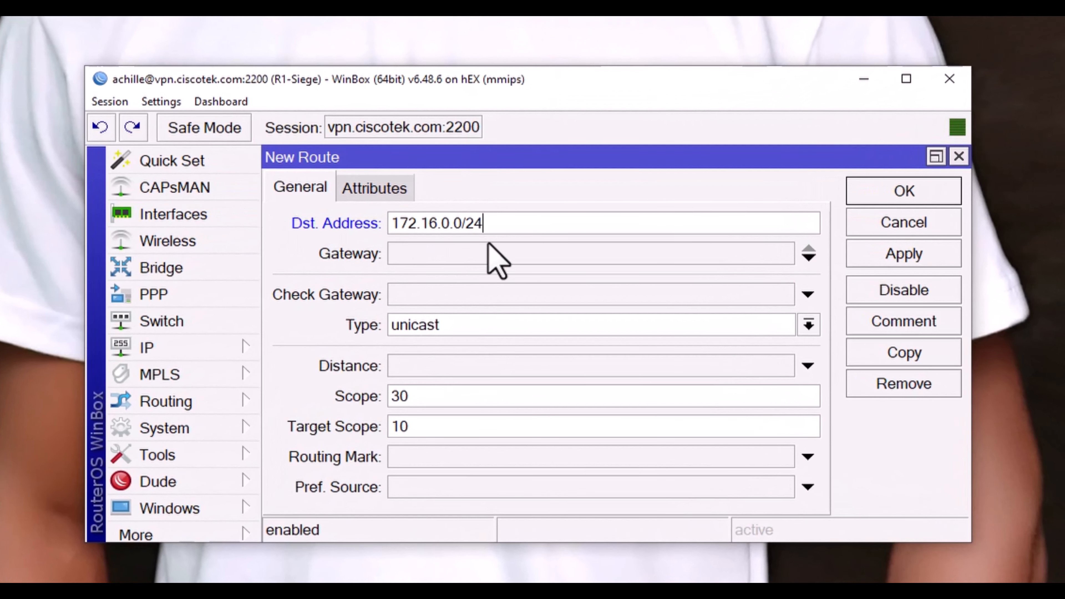
{"action": "left_click", "coordinate": [446, 249]}
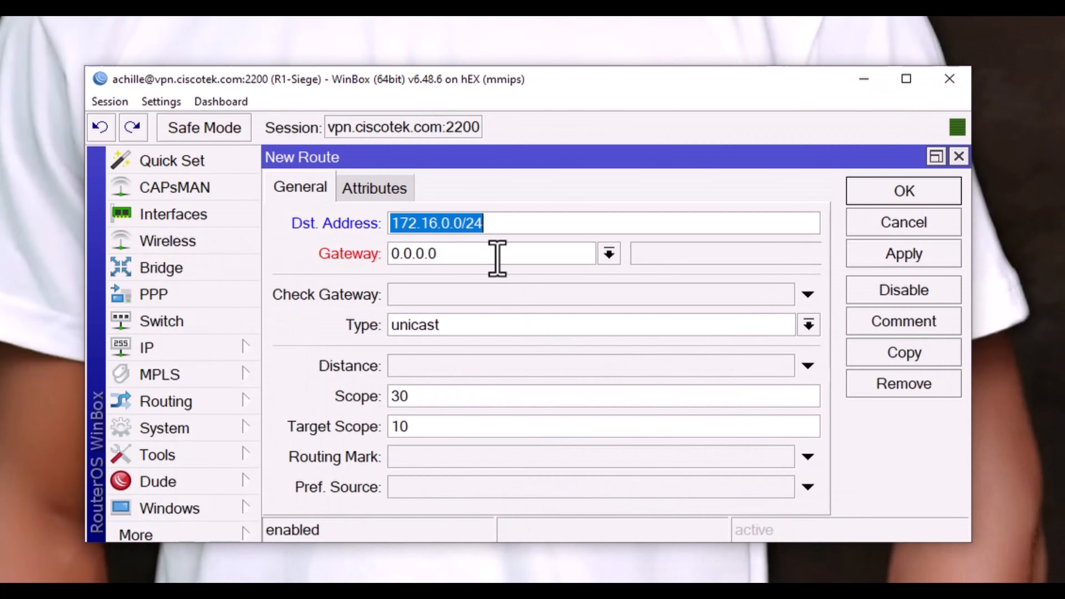
{"action": "left_click_drag", "start_coordinate": [496, 255], "coordinate": [303, 242]}
{"action": "type", "text": "10"}
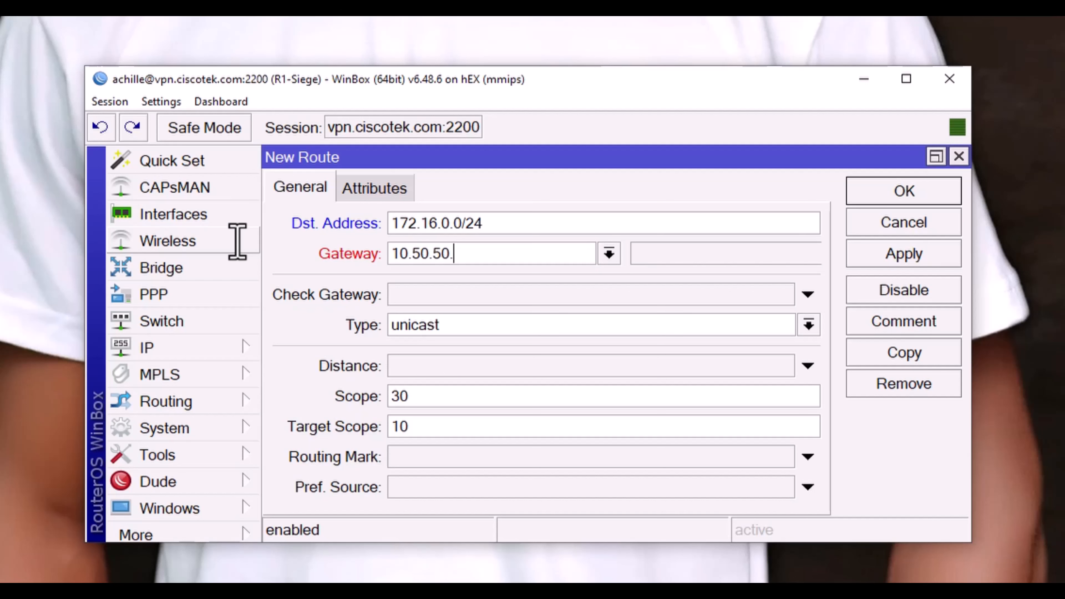
{"action": "type", "text": ".50.50.2"}
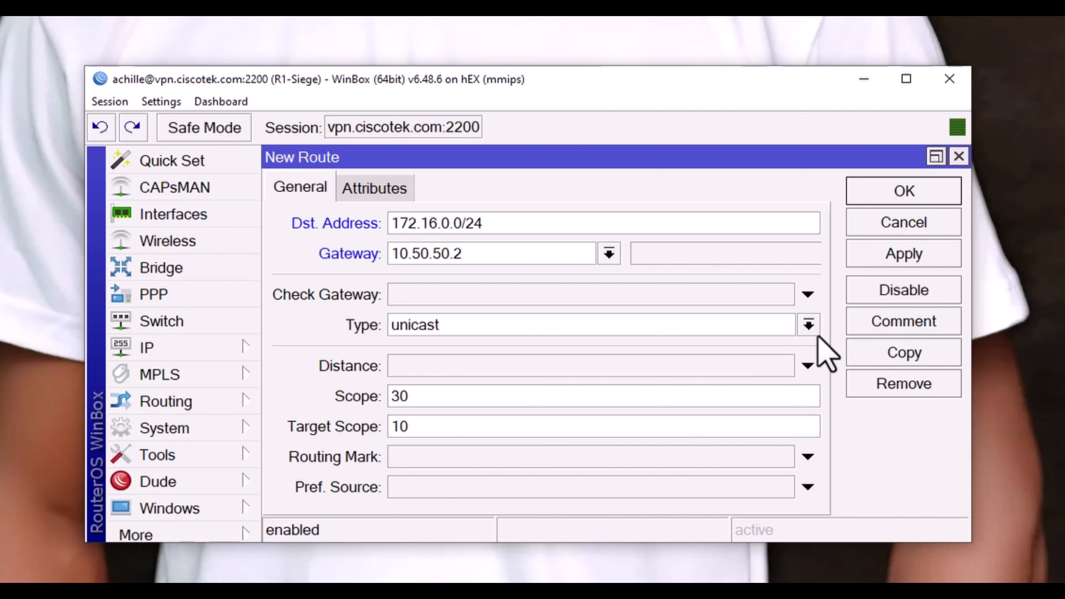
Step: Comment the route 'Vers Agence1', apply it, and close the route dialog
{"action": "left_click", "coordinate": [908, 310]}
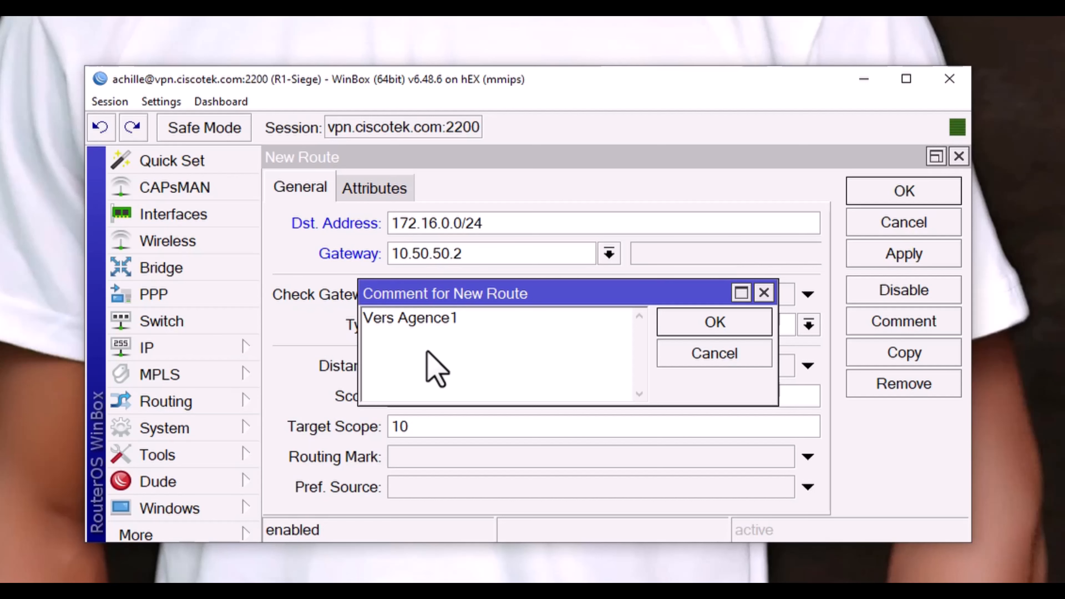
{"action": "left_click", "coordinate": [709, 326]}
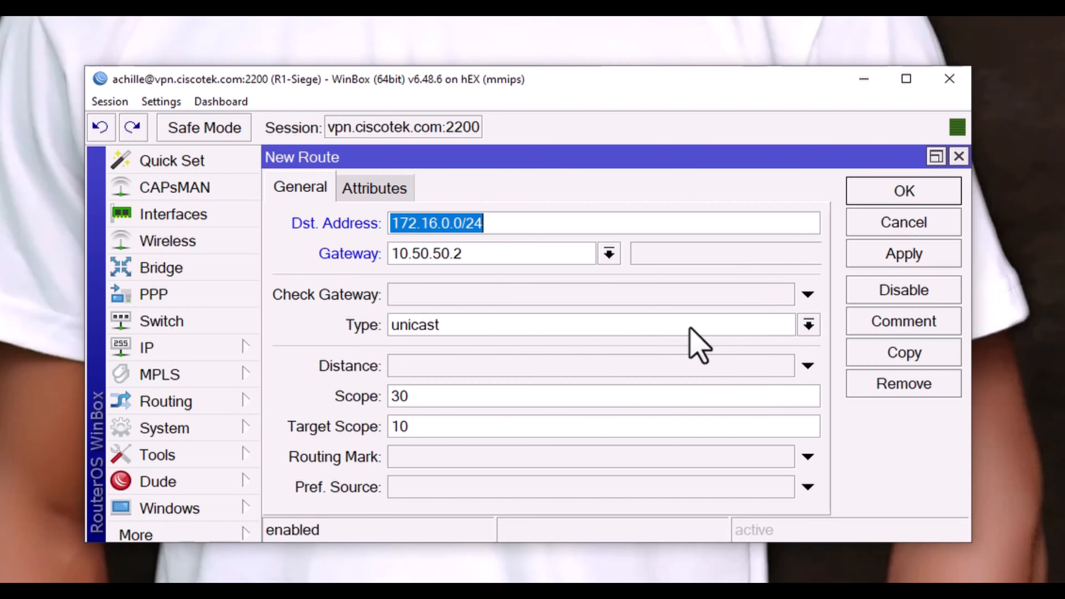
{"action": "left_click", "coordinate": [928, 251]}
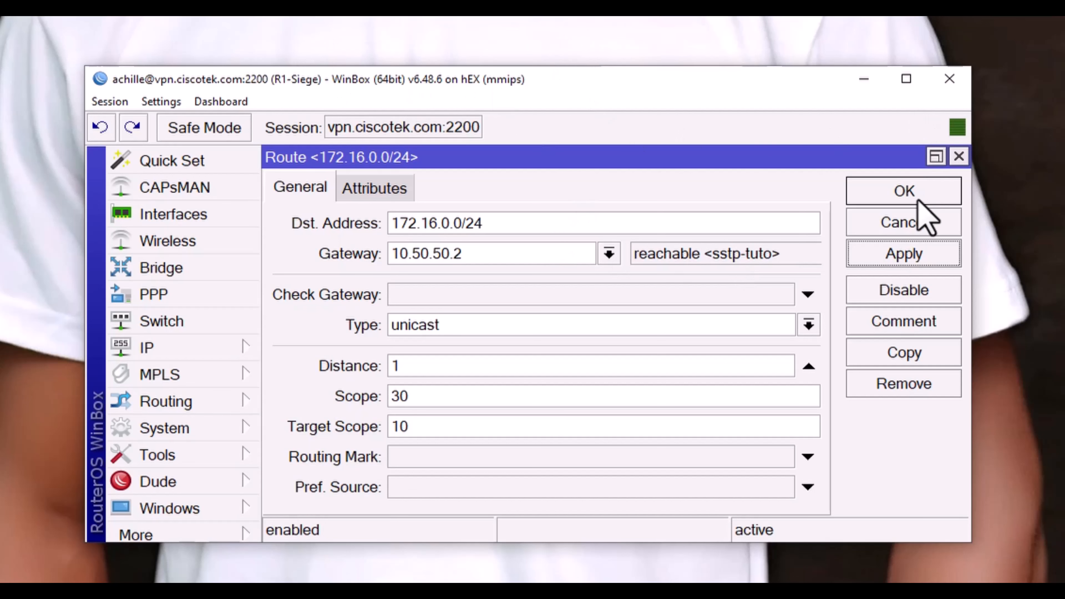
{"action": "left_click", "coordinate": [918, 190]}
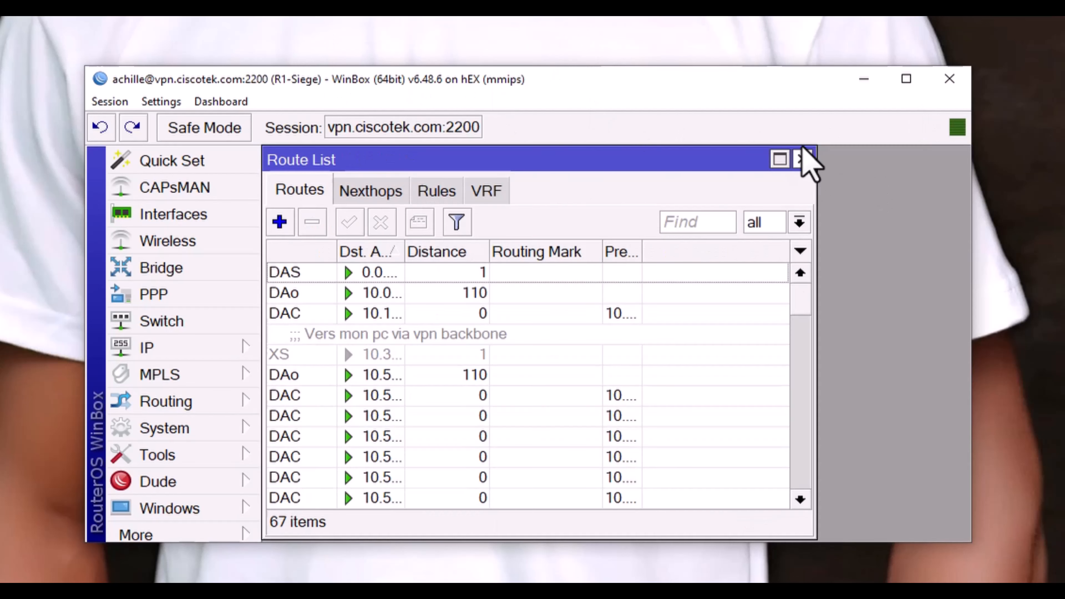
Step: Close the route list, disconnect from R1-Siège, and reconnect to the saved R2-Agence router
{"action": "left_click", "coordinate": [803, 159]}
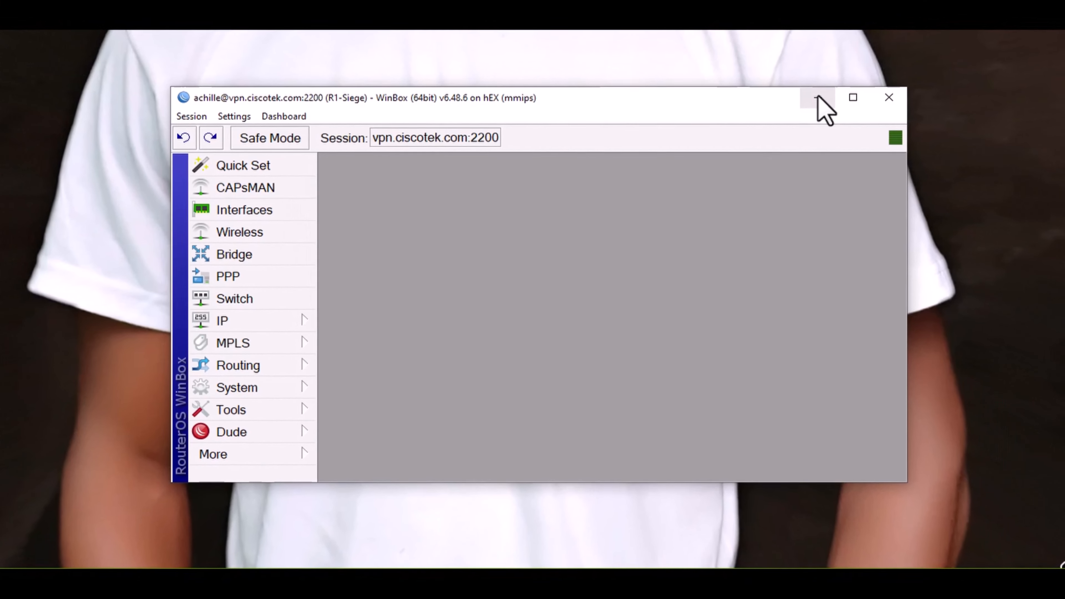
{"action": "left_click", "coordinate": [198, 114]}
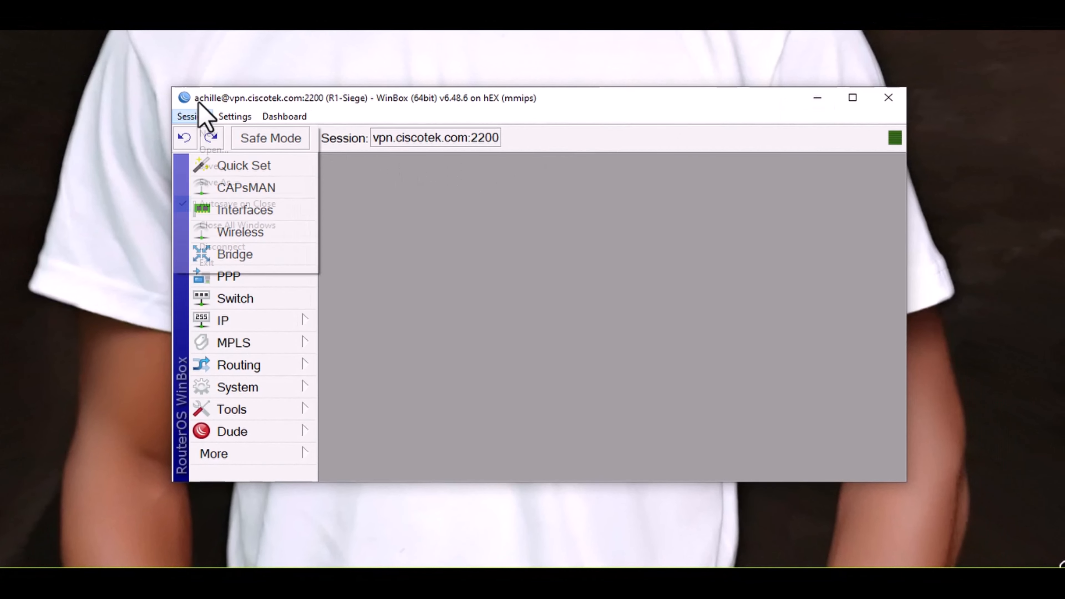
{"action": "left_click", "coordinate": [472, 260]}
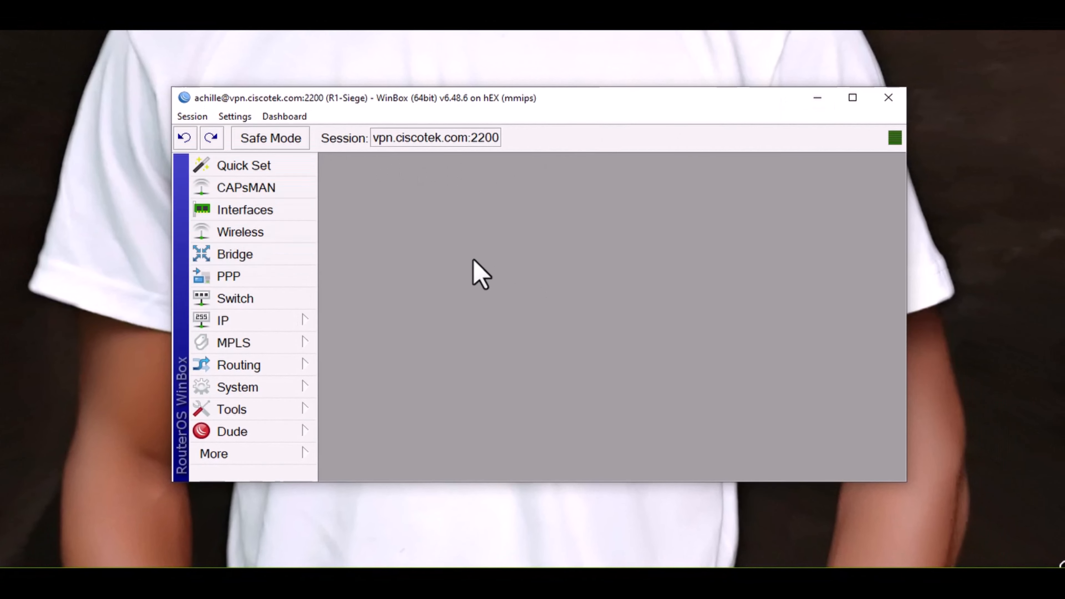
{"action": "left_click", "coordinate": [188, 116]}
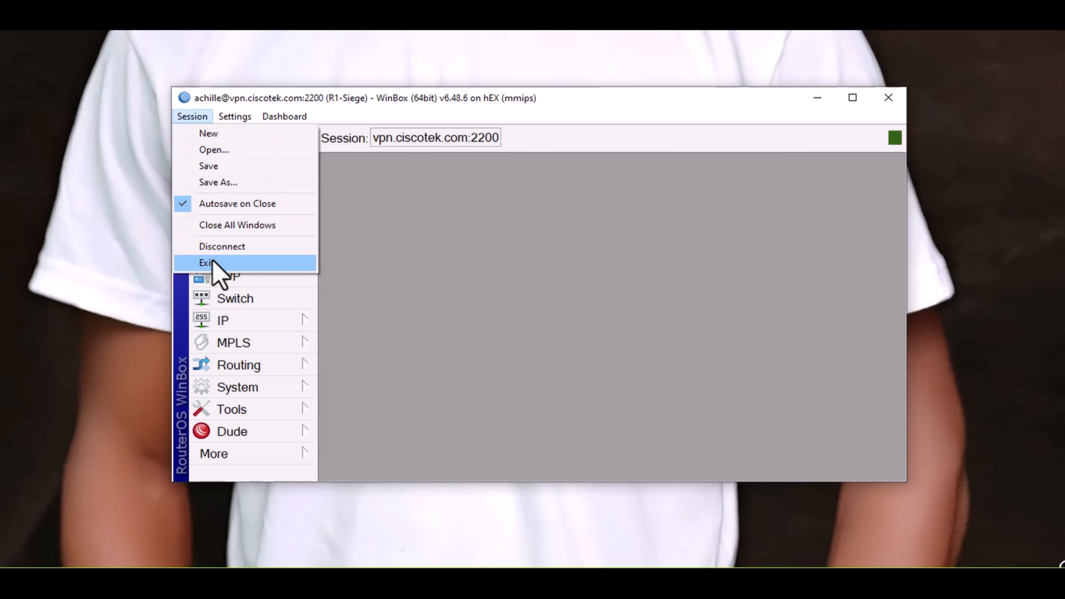
{"action": "left_click", "coordinate": [224, 247]}
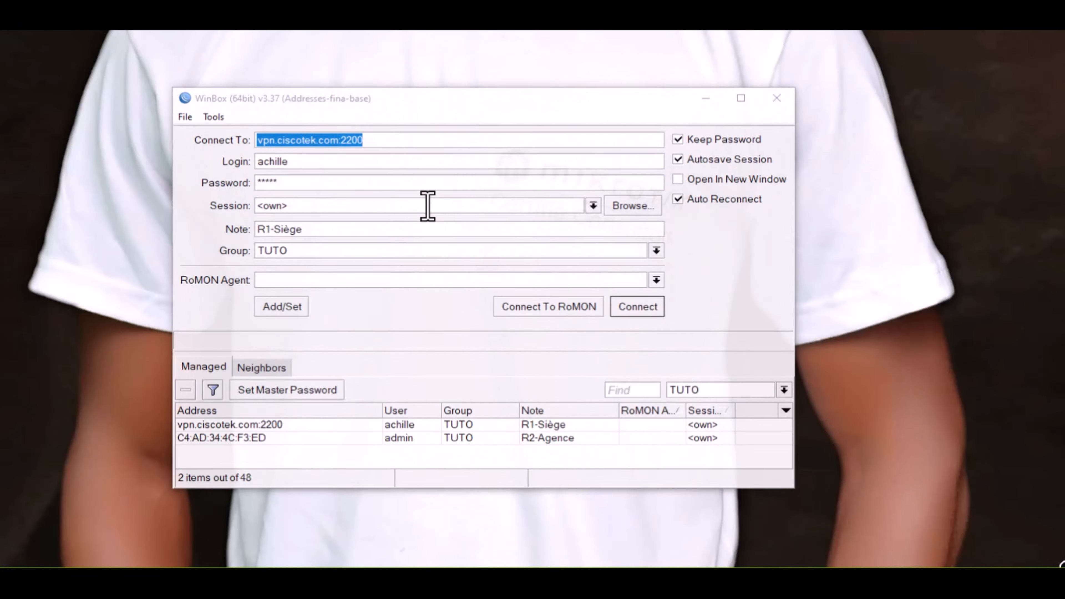
{"action": "left_click", "coordinate": [248, 438]}
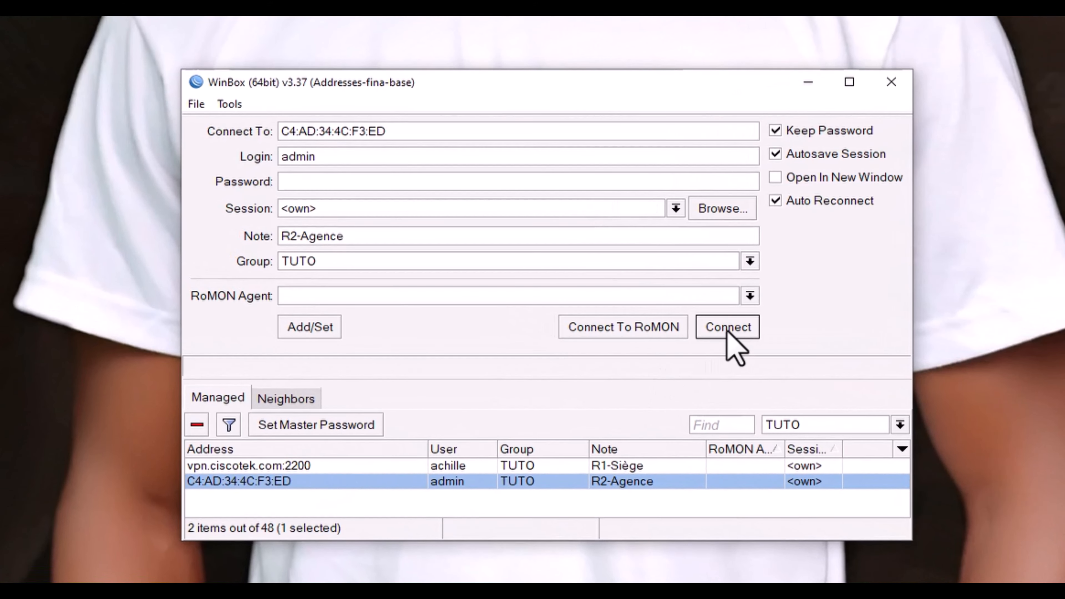
{"action": "left_click", "coordinate": [729, 328]}
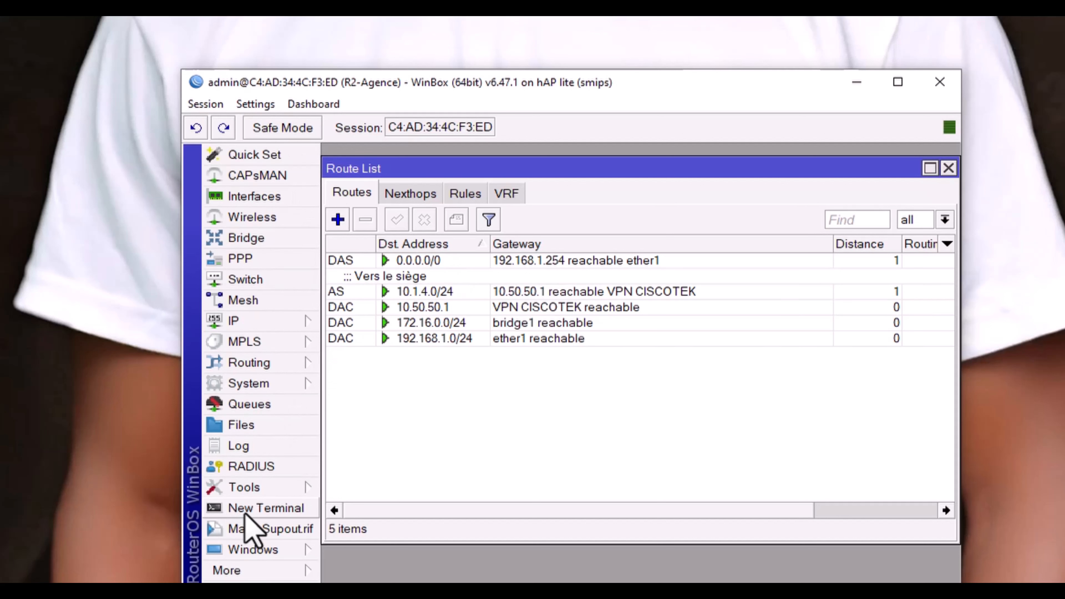
Step: Ping 10.1.4.3 from an R2-Agence terminal, getting 20 of 20 replies with 0% loss
{"action": "left_click", "coordinate": [259, 509]}
{"action": "key", "text": "Return"}
{"action": "key", "text": "Return"}
{"action": "key", "text": "Return"}
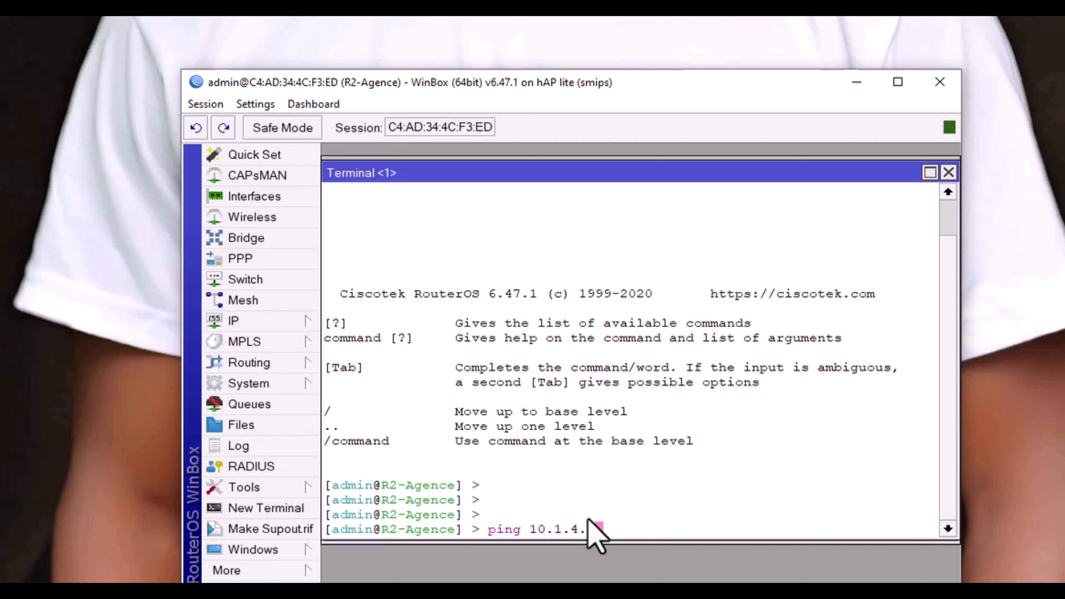
{"action": "type", "text": "3"}
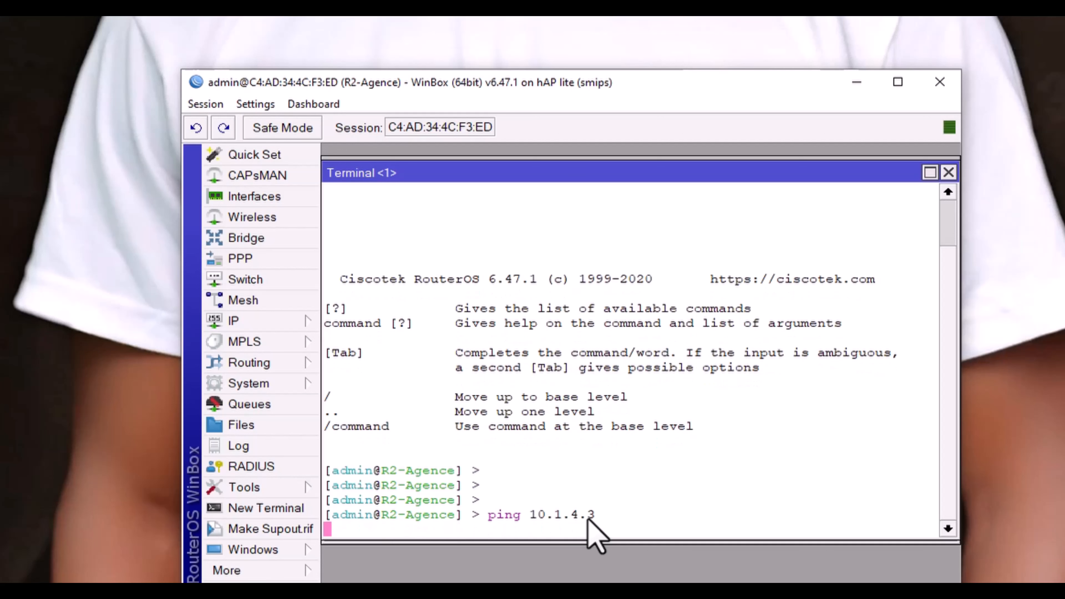
{"action": "key", "text": "Return"}
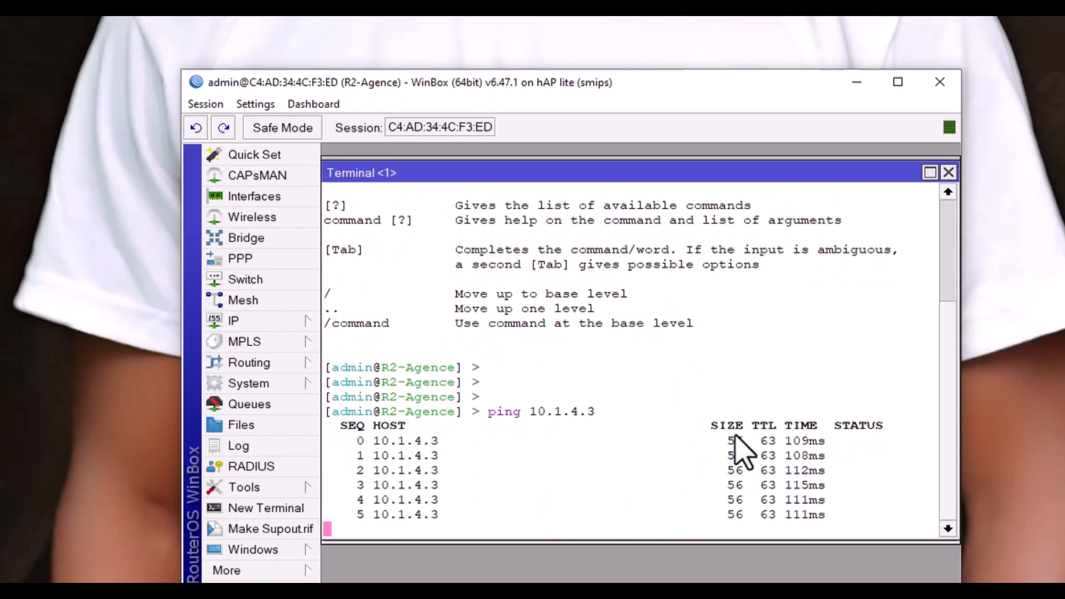
{"action": "left_click_drag", "start_coordinate": [531, 390], "coordinate": [592, 374]}
{"action": "left_click", "coordinate": [594, 354]}
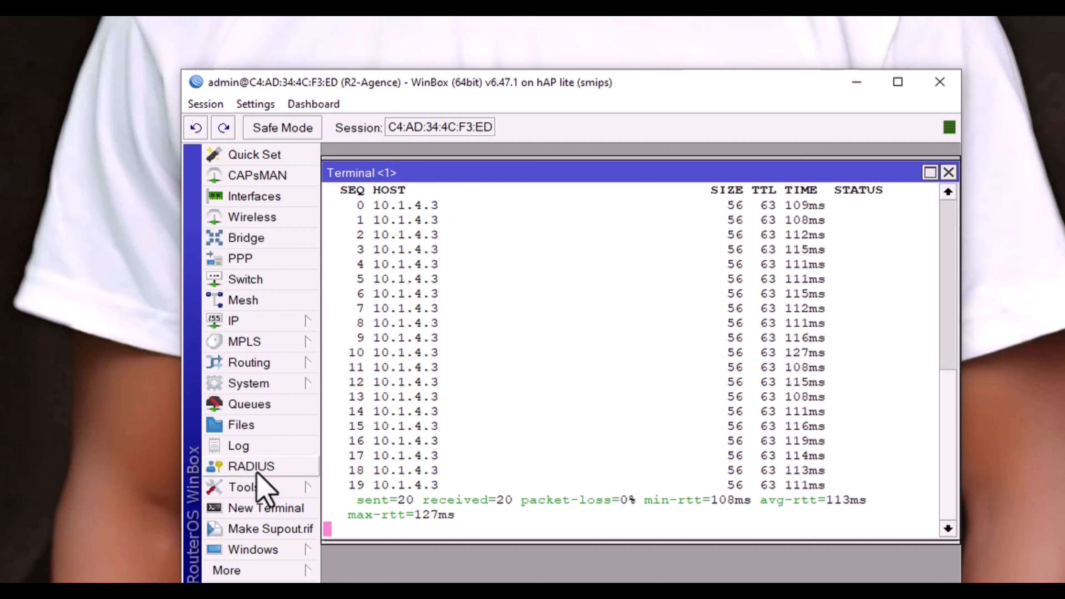
Step: Disable the 10.1.4.0/24 route in IP > Routes and watch the ping to 10.1.4.3 time out
{"action": "left_click", "coordinate": [256, 323]}
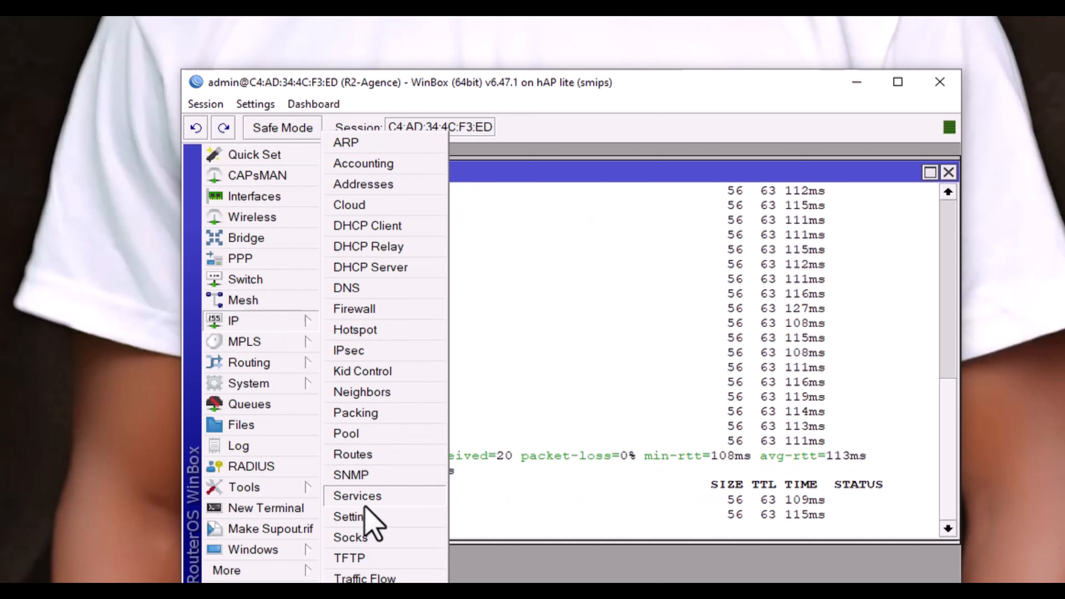
{"action": "left_click", "coordinate": [375, 456]}
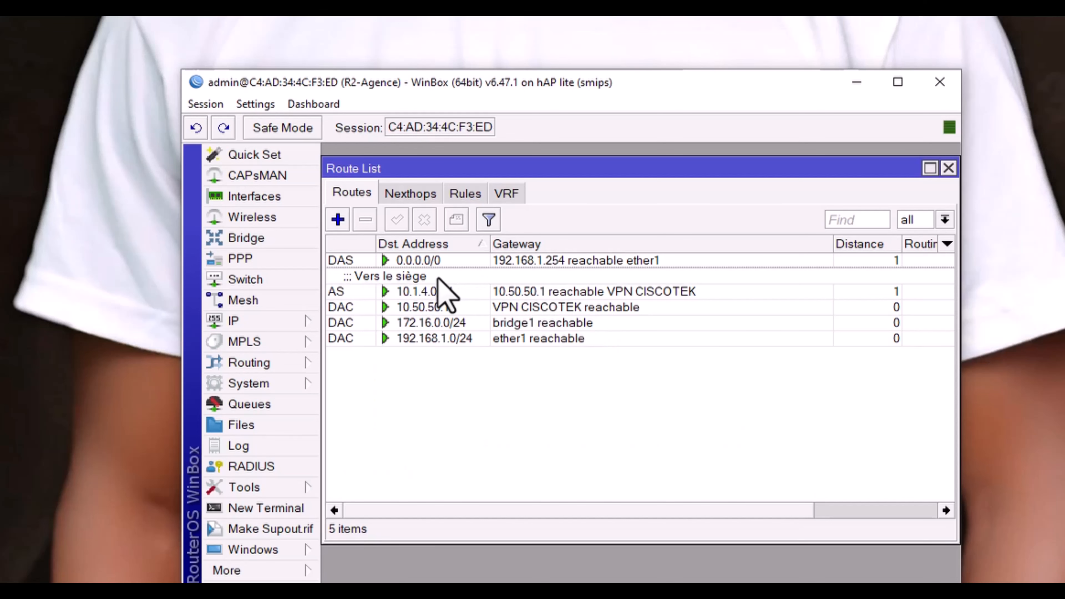
{"action": "left_click", "coordinate": [438, 290]}
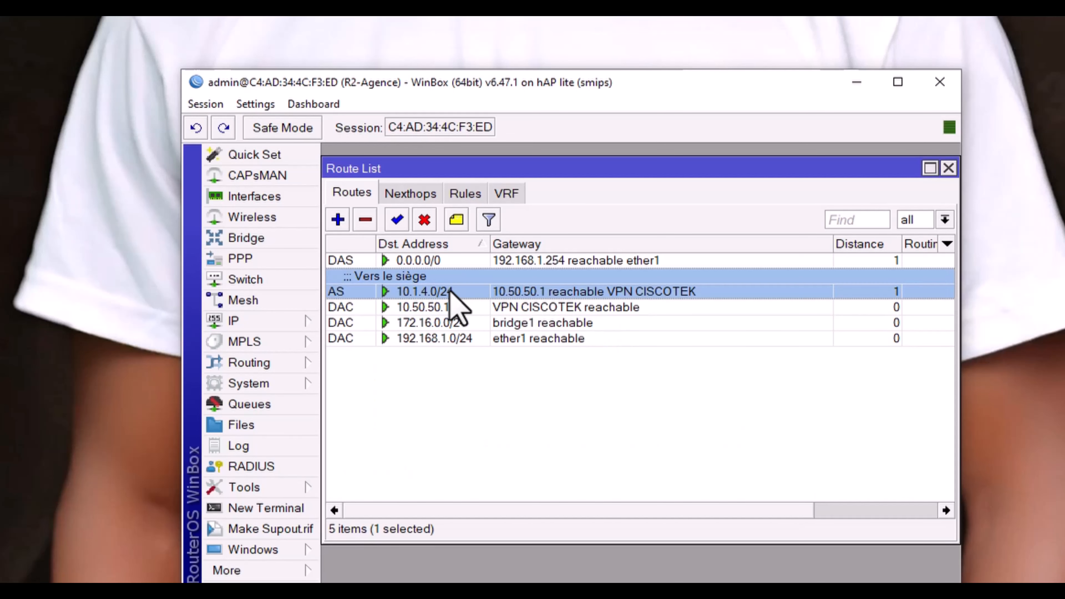
{"action": "left_click", "coordinate": [424, 220]}
{"action": "left_click_drag", "start_coordinate": [531, 171], "coordinate": [487, 489]}
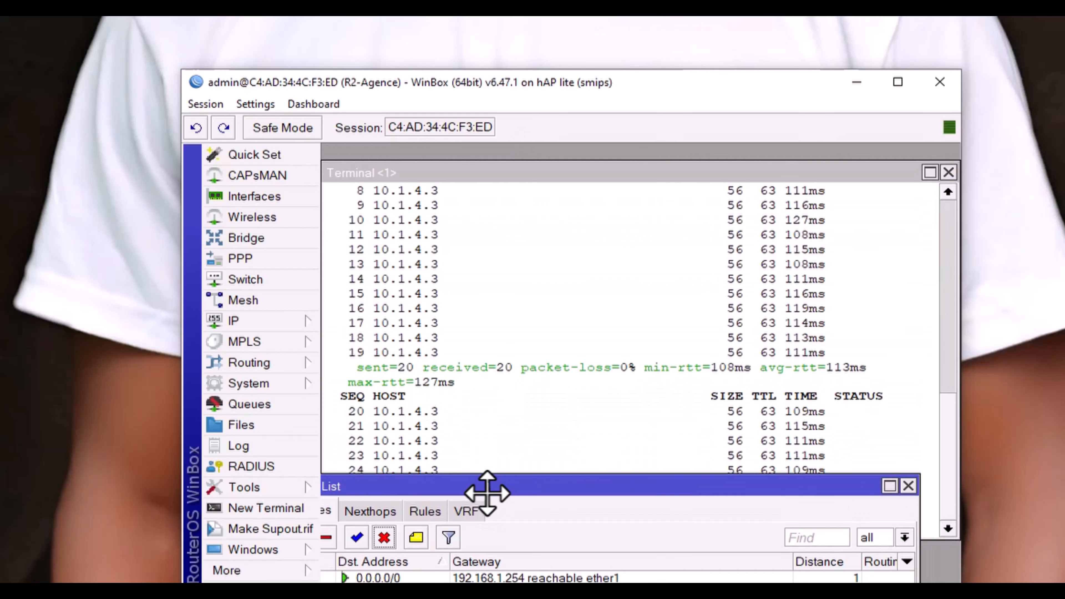
{"action": "left_click", "coordinate": [587, 333]}
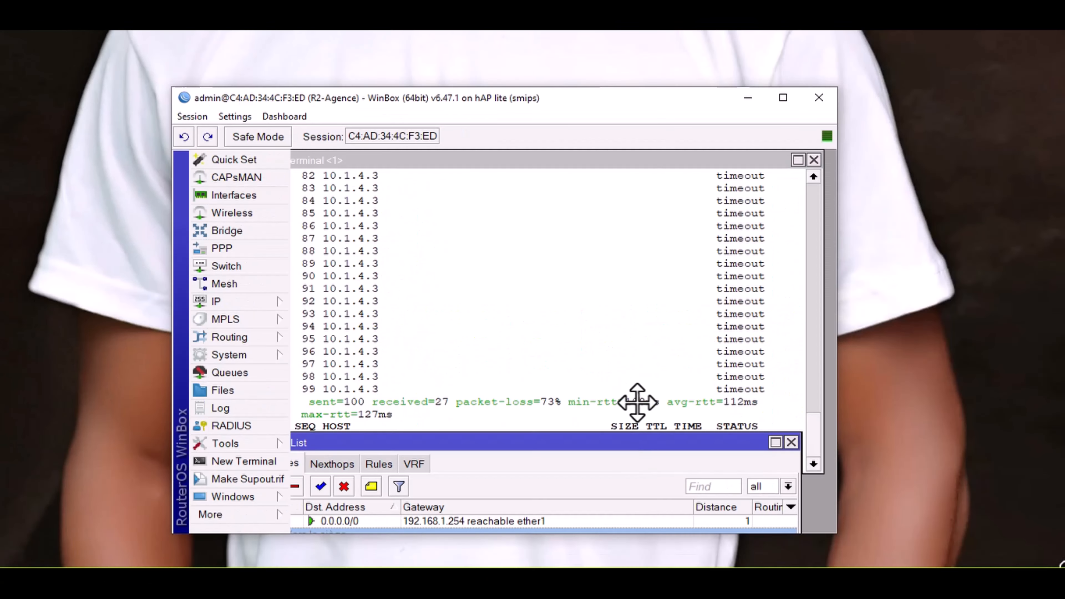
{"action": "left_click_drag", "start_coordinate": [637, 400], "coordinate": [633, 191]}
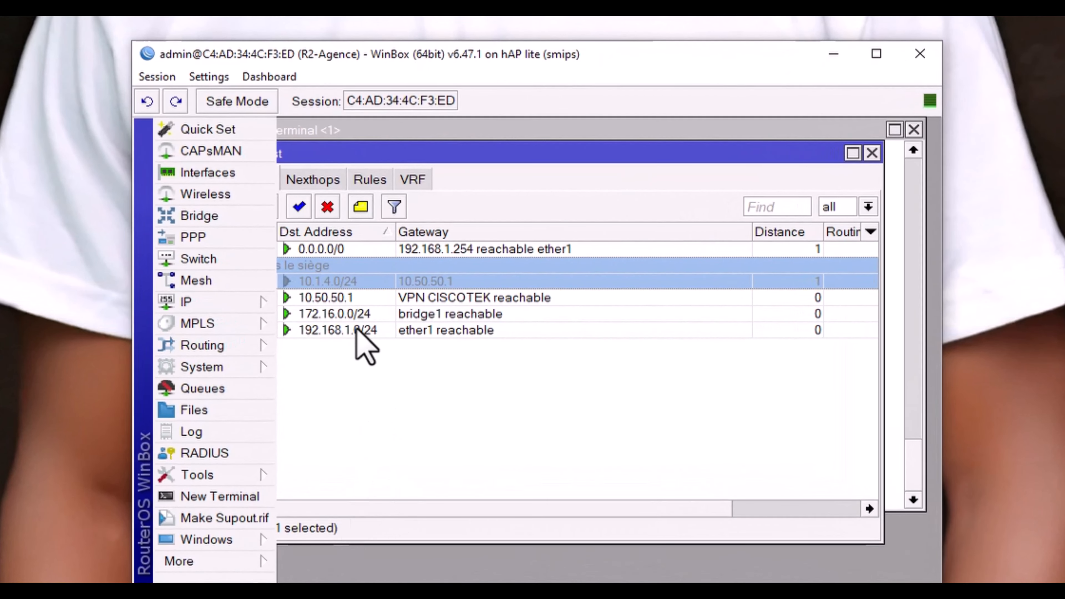
Step: Re-enable the 10.1.4.0/24 route and check the ping output again
{"action": "left_click", "coordinate": [299, 206]}
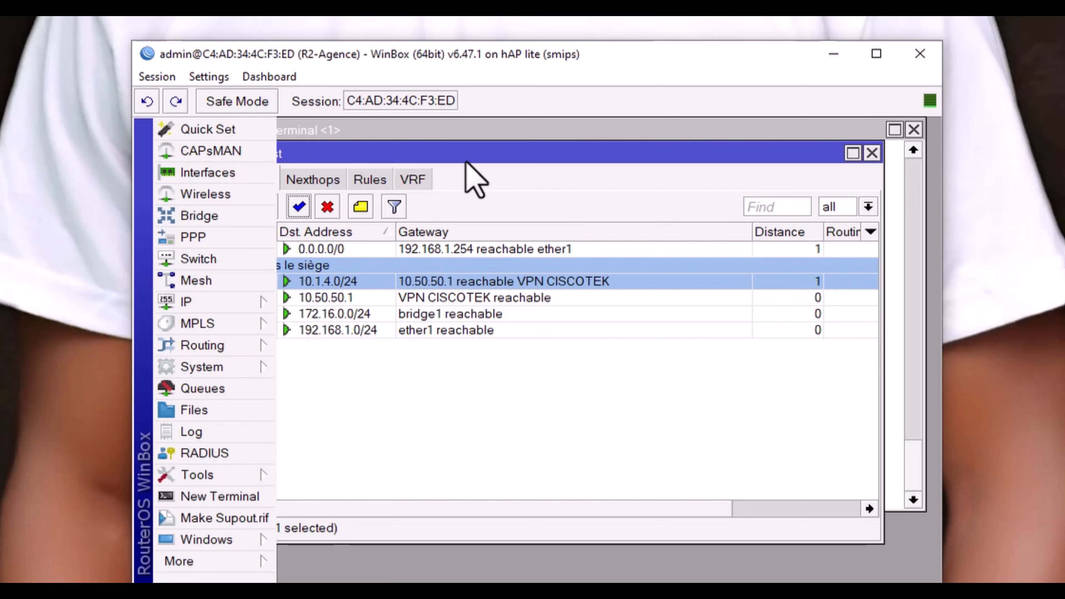
{"action": "left_click_drag", "start_coordinate": [488, 152], "coordinate": [554, 155]}
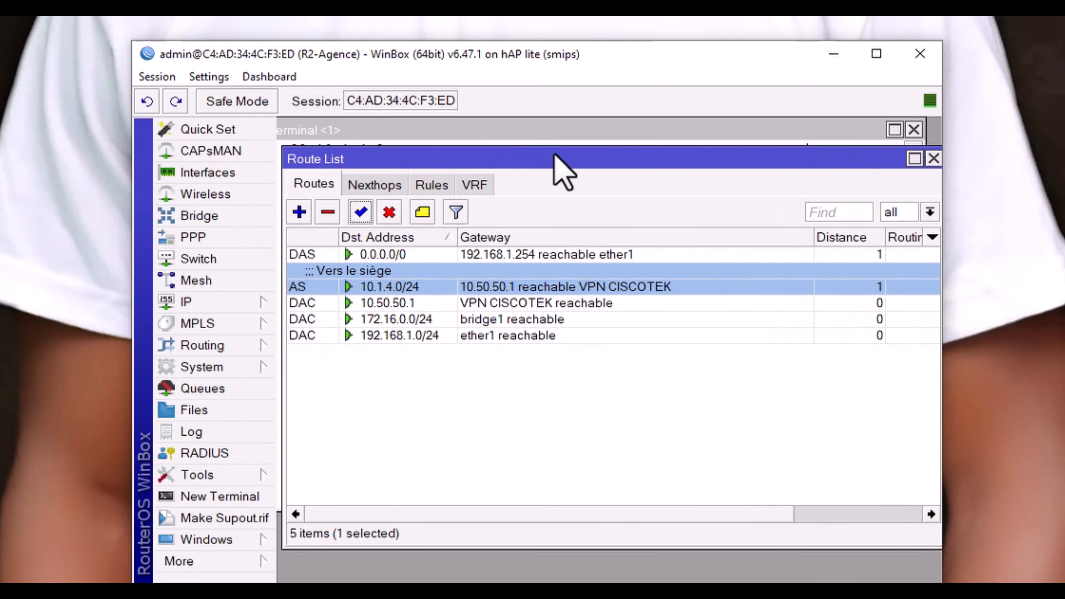
{"action": "left_click_drag", "start_coordinate": [625, 152], "coordinate": [713, 280]}
{"action": "left_click", "coordinate": [572, 221]}
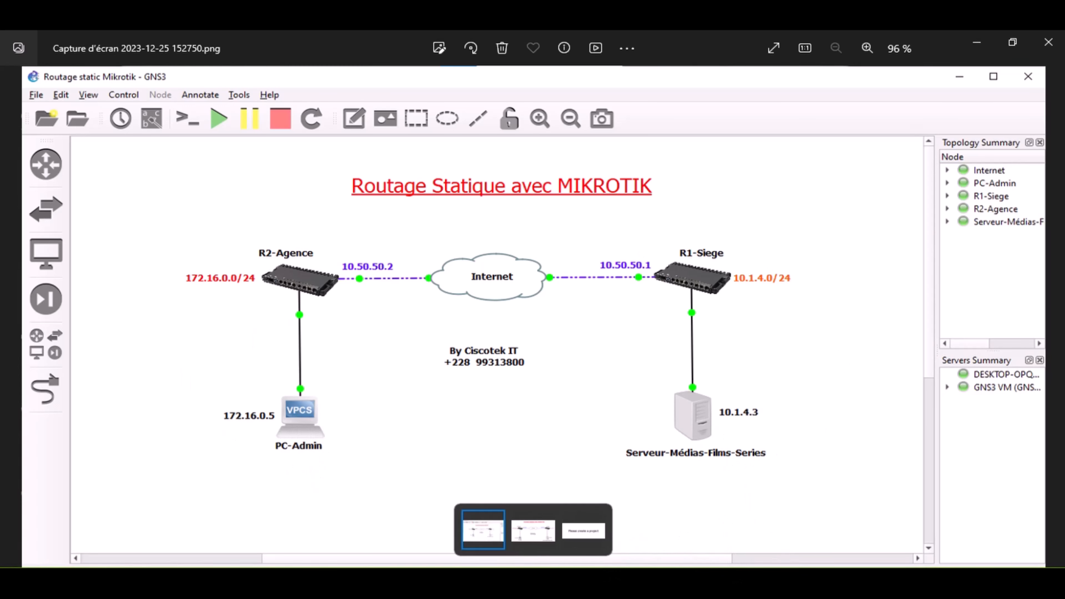
Step: Clear the terminal and ping 10.1.4.3 from the PC, getting 4/4 replies
{"action": "mouse_move", "coordinate": [665, 582]}
{"action": "left_click", "coordinate": [983, 46]}
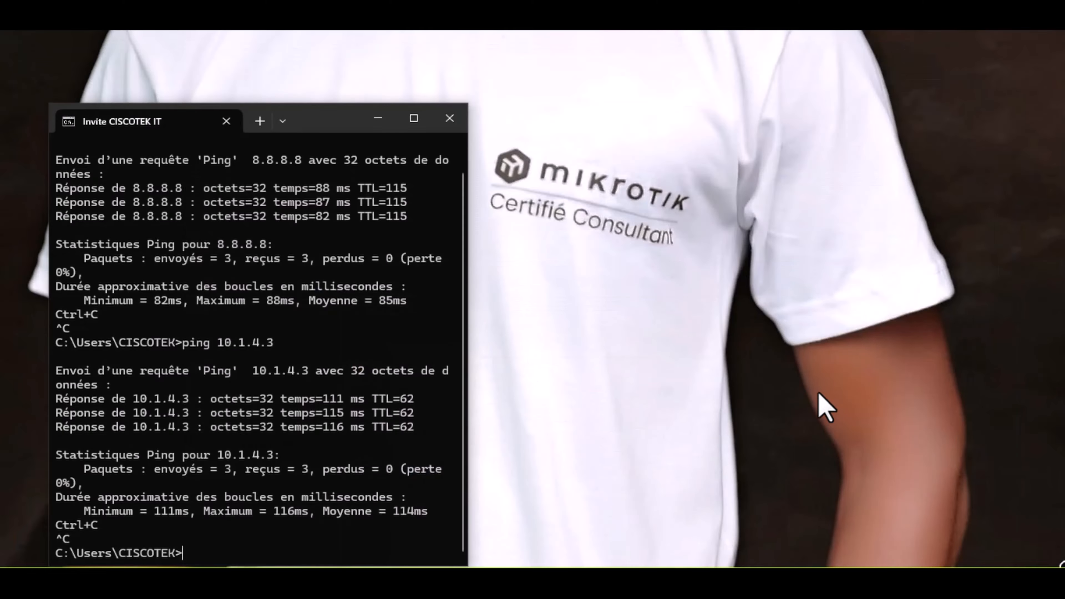
{"action": "left_click_drag", "start_coordinate": [314, 114], "coordinate": [483, 103]}
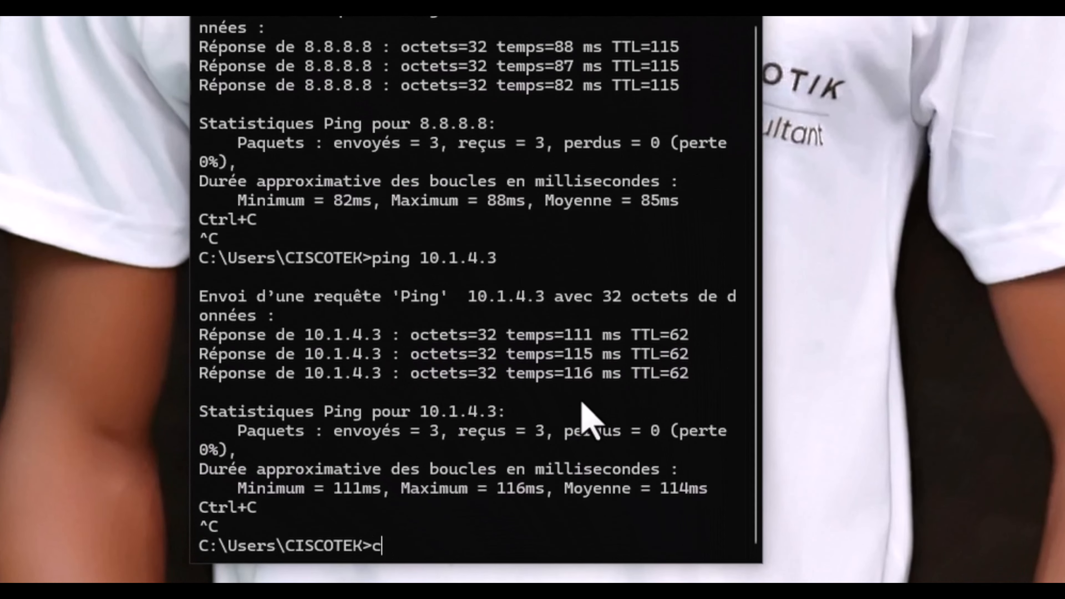
{"action": "key", "text": "Return"}
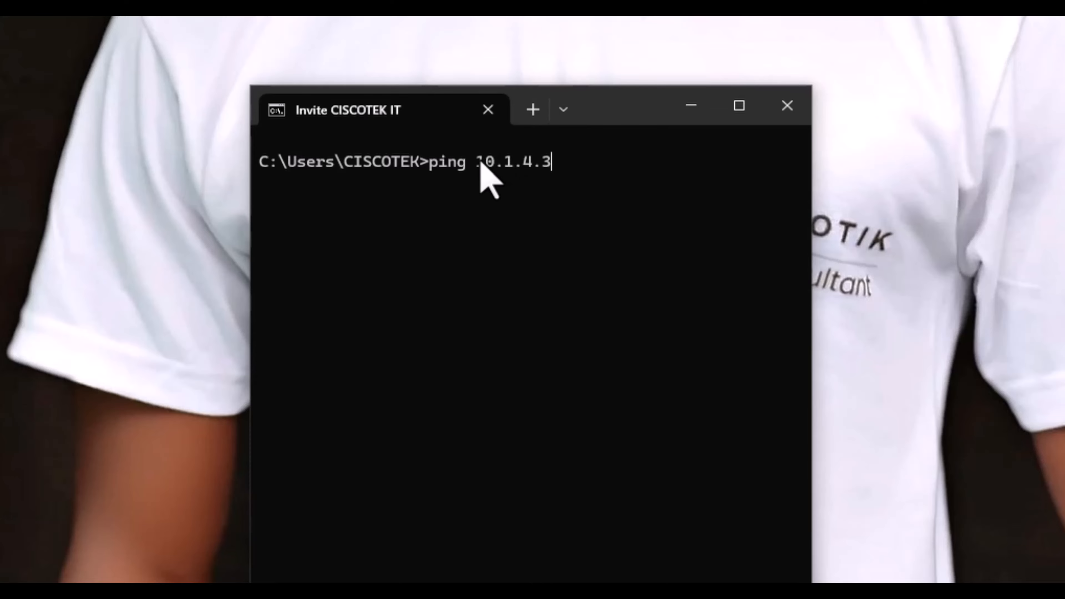
{"action": "left_click_drag", "start_coordinate": [478, 164], "coordinate": [545, 165]}
{"action": "left_click", "coordinate": [587, 166]}
{"action": "key", "text": "Return"}
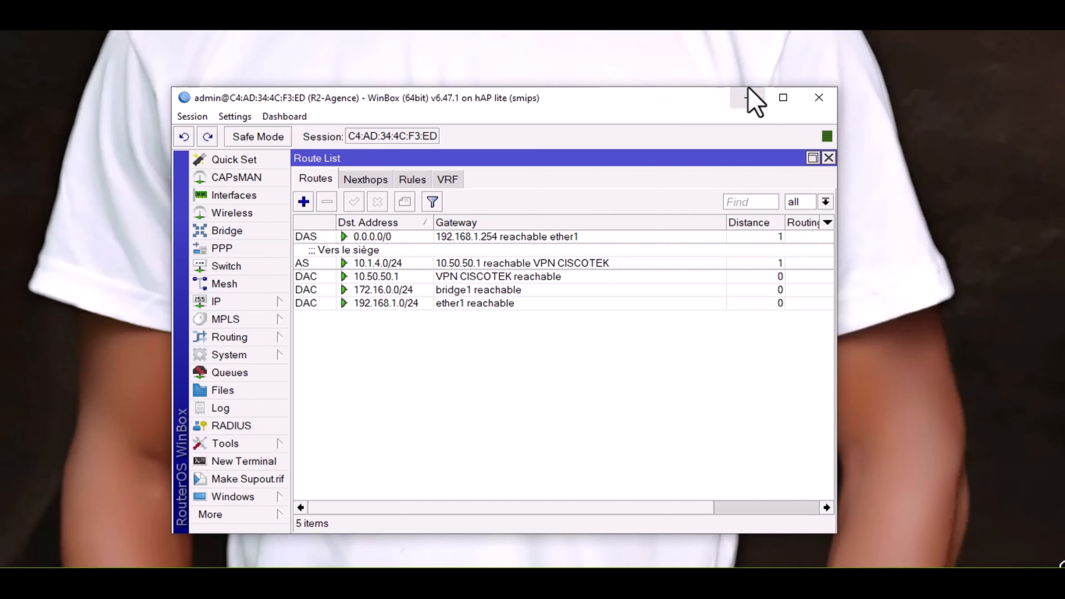
Step: Load the wireless bridge's web page at 10.1.4.3 in Edge
{"action": "left_click", "coordinate": [747, 99]}
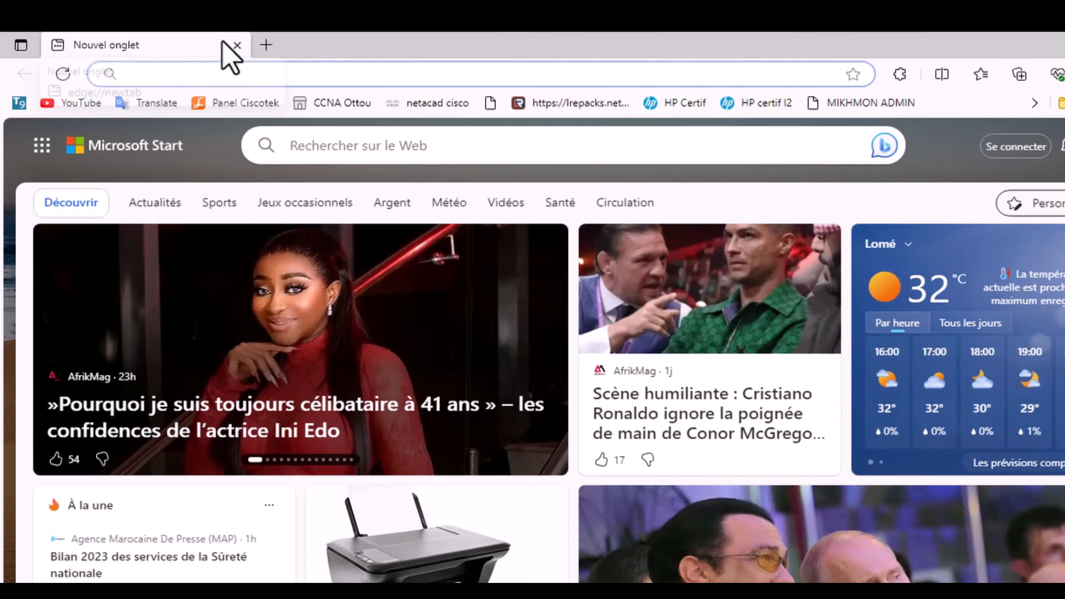
{"action": "type", "text": "10.1.4.3"}
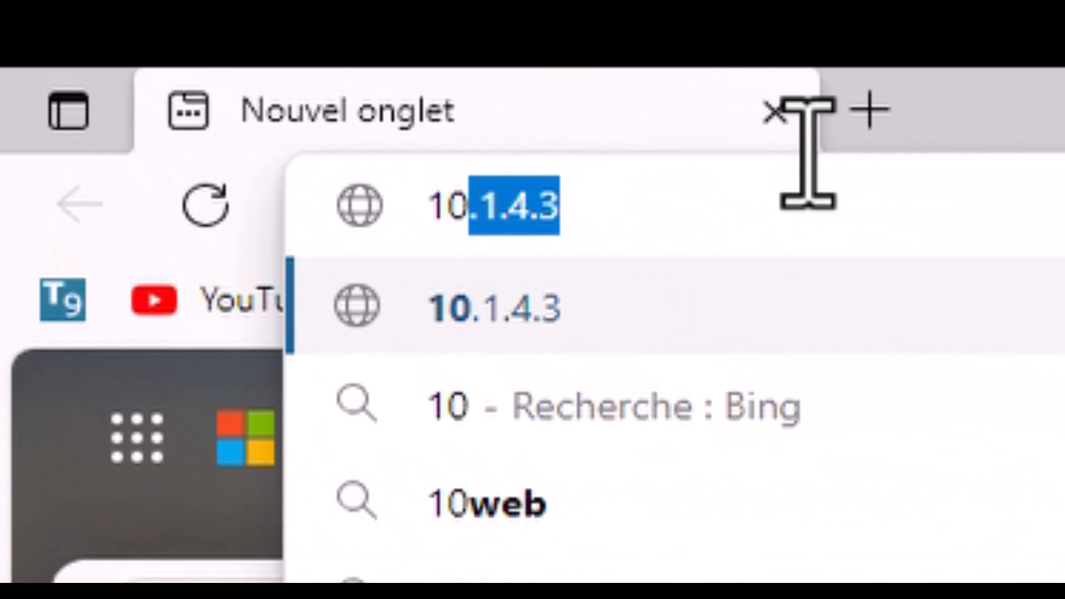
{"action": "key", "text": "Right"}
{"action": "key", "text": "Return"}
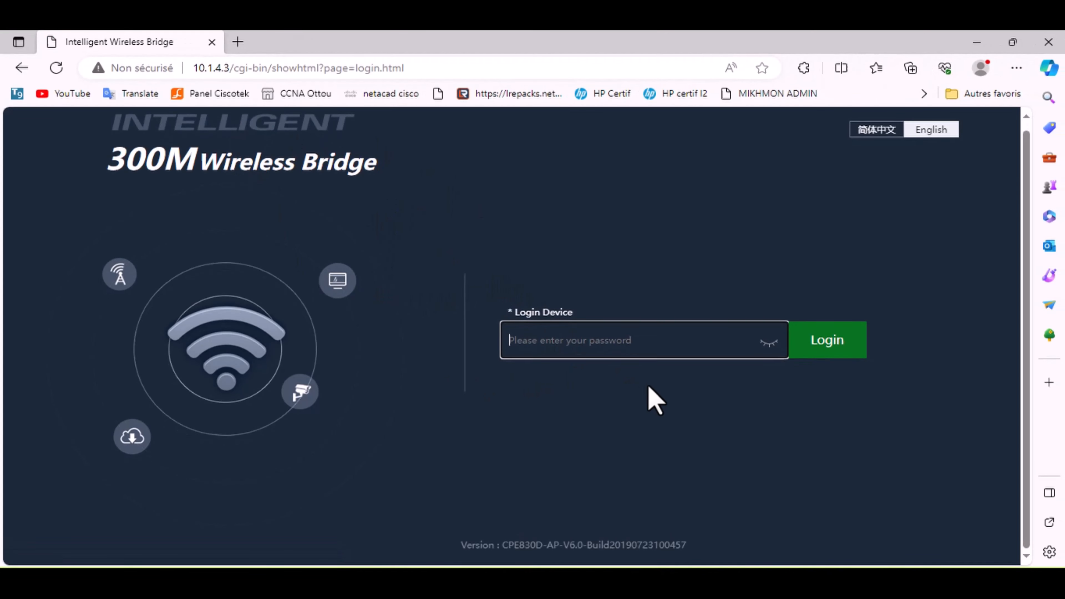
Step: Log in with the admin password to reach the bridge's status page
{"action": "type", "text": "ad"}
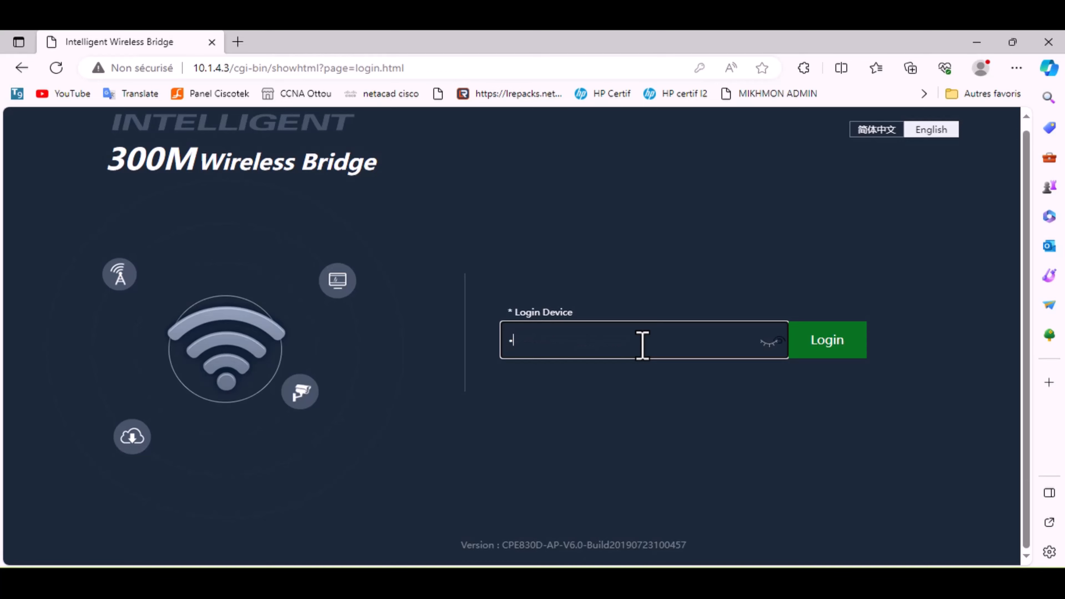
{"action": "type", "text": "mi"}
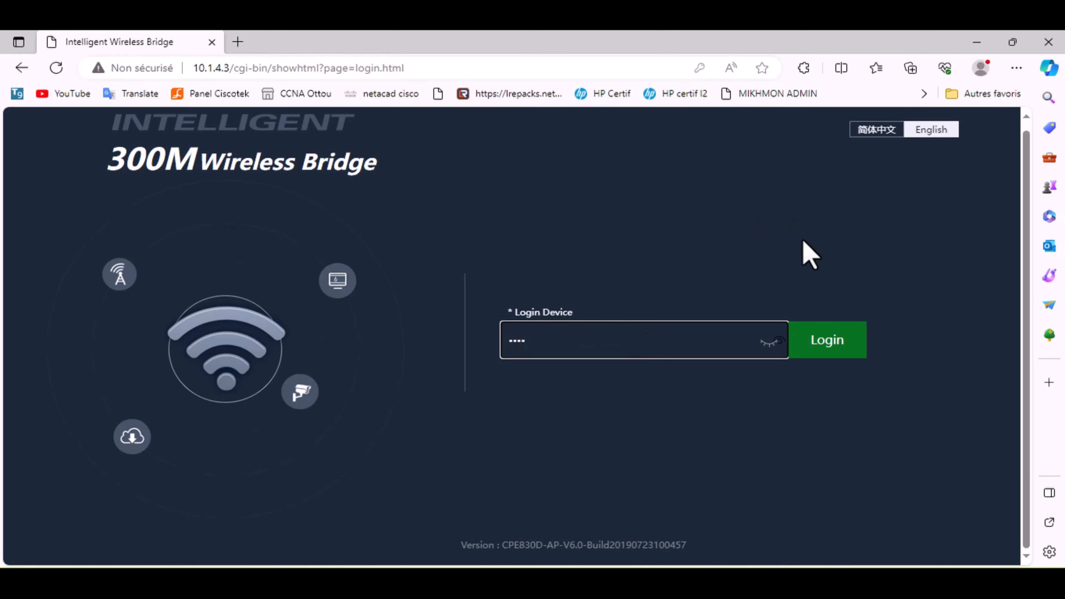
{"action": "left_click", "coordinate": [854, 347]}
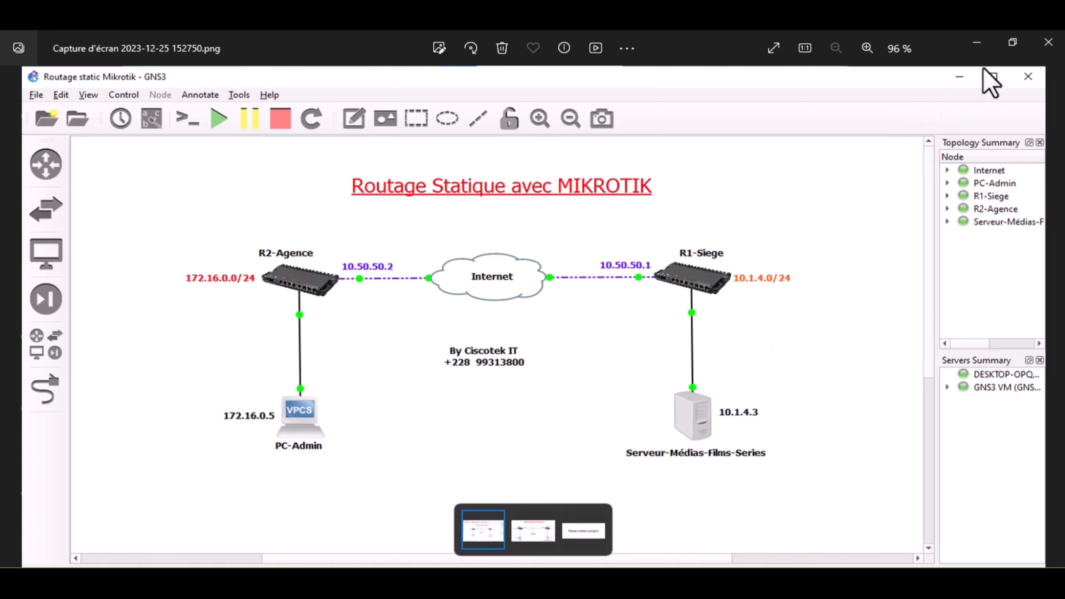
{"action": "left_click", "coordinate": [977, 42]}
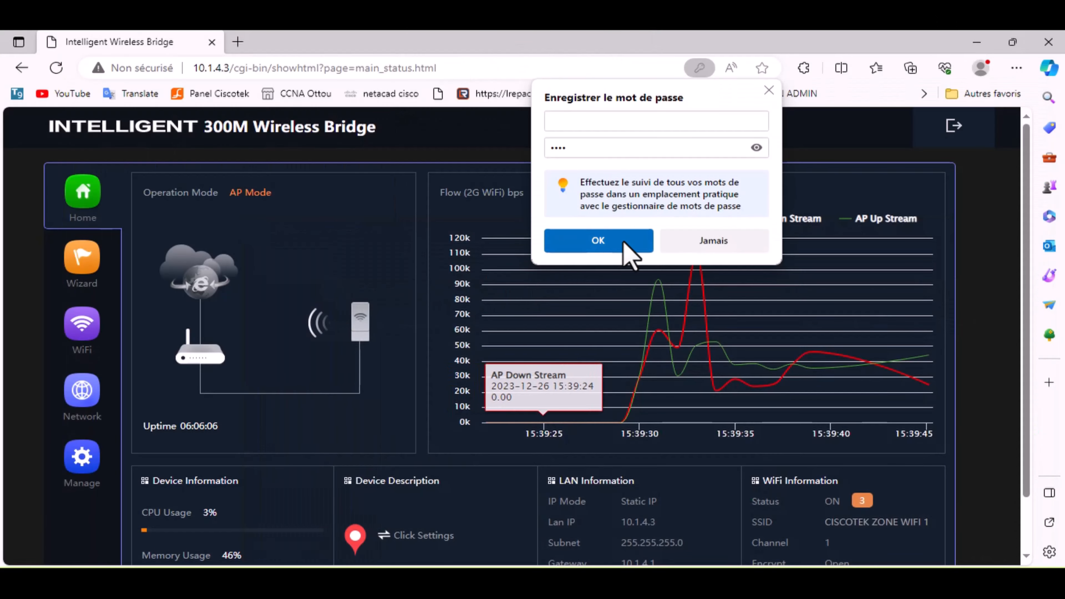